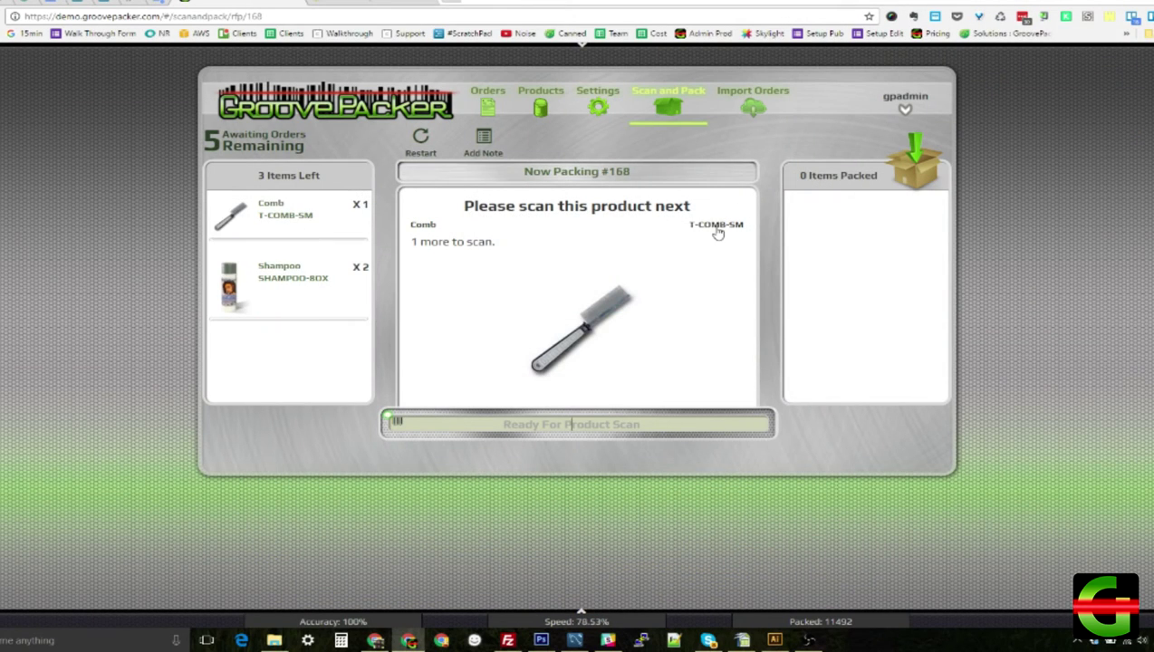
Step: Scan the T-COMB-SM comb and both SHAMPOO-BOX items to complete order #168
click(716, 227)
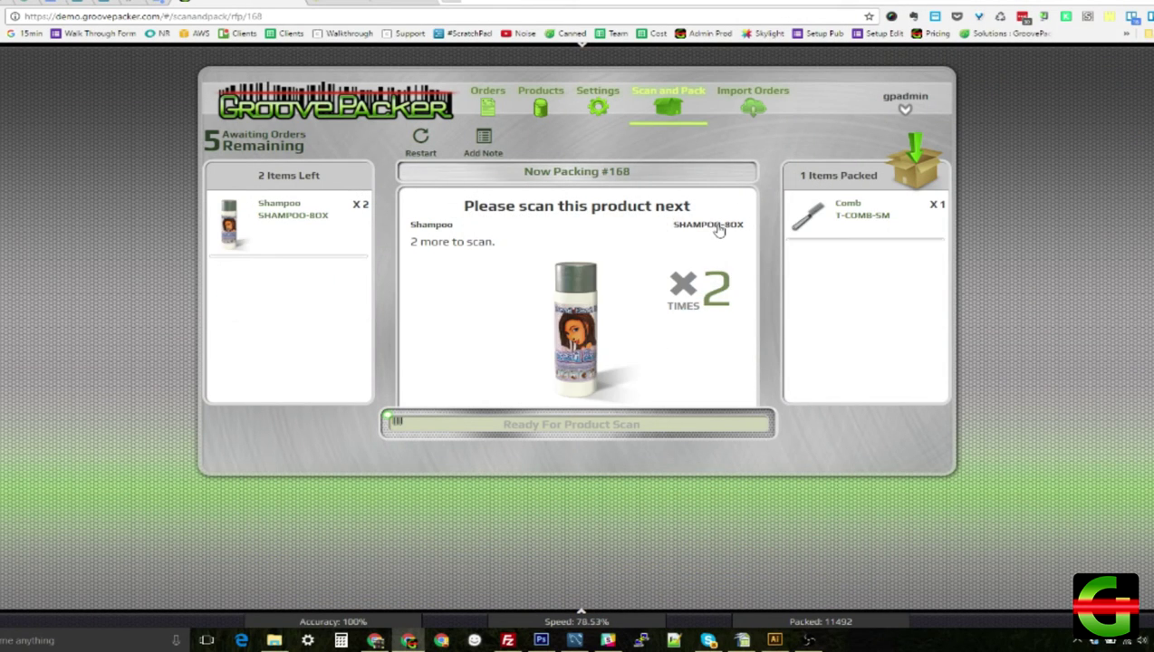
click(716, 228)
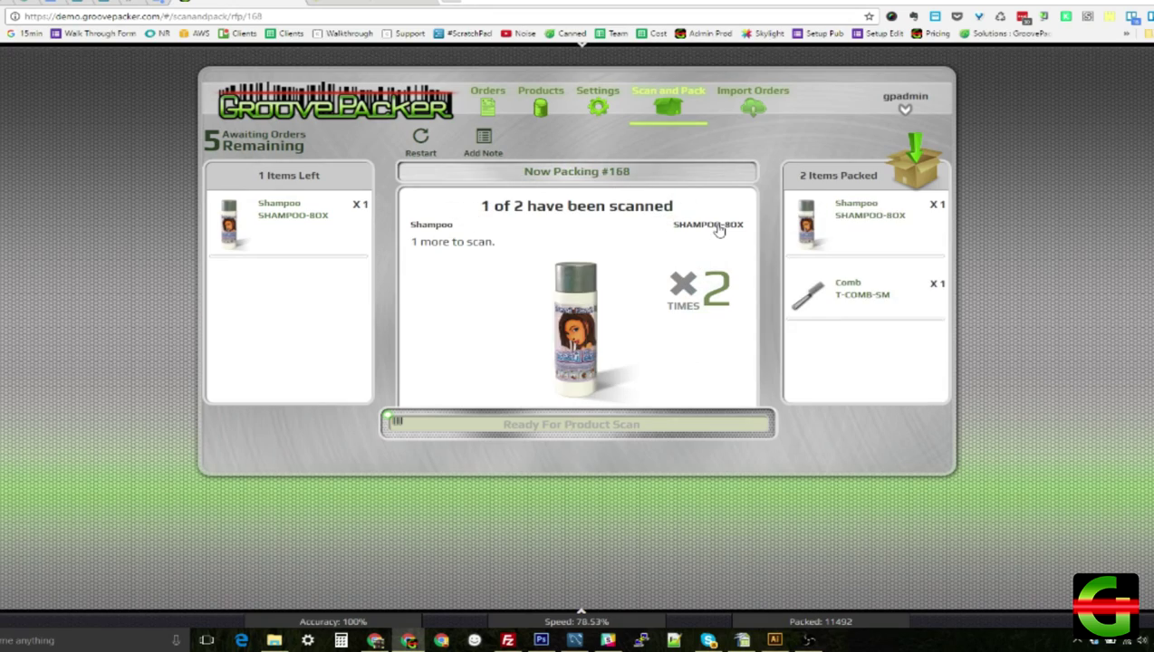
click(716, 227)
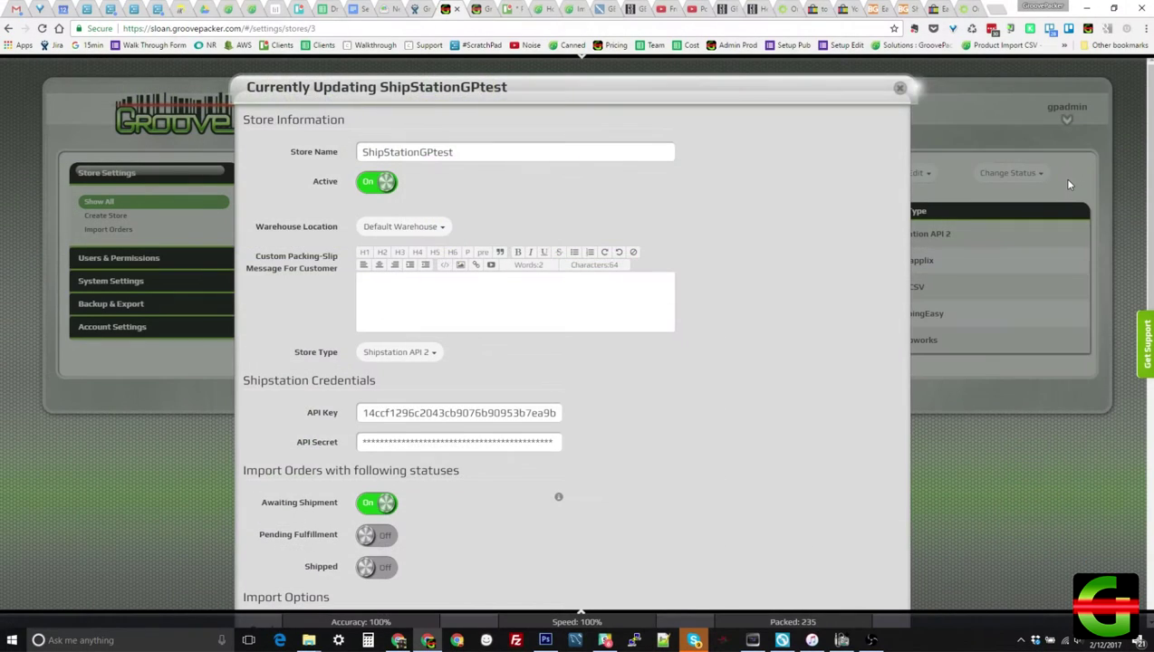
Step: Apply the GP Ready tag to all 74 batch orders and confirm the bulk action
scroll(1069, 185, down, 5)
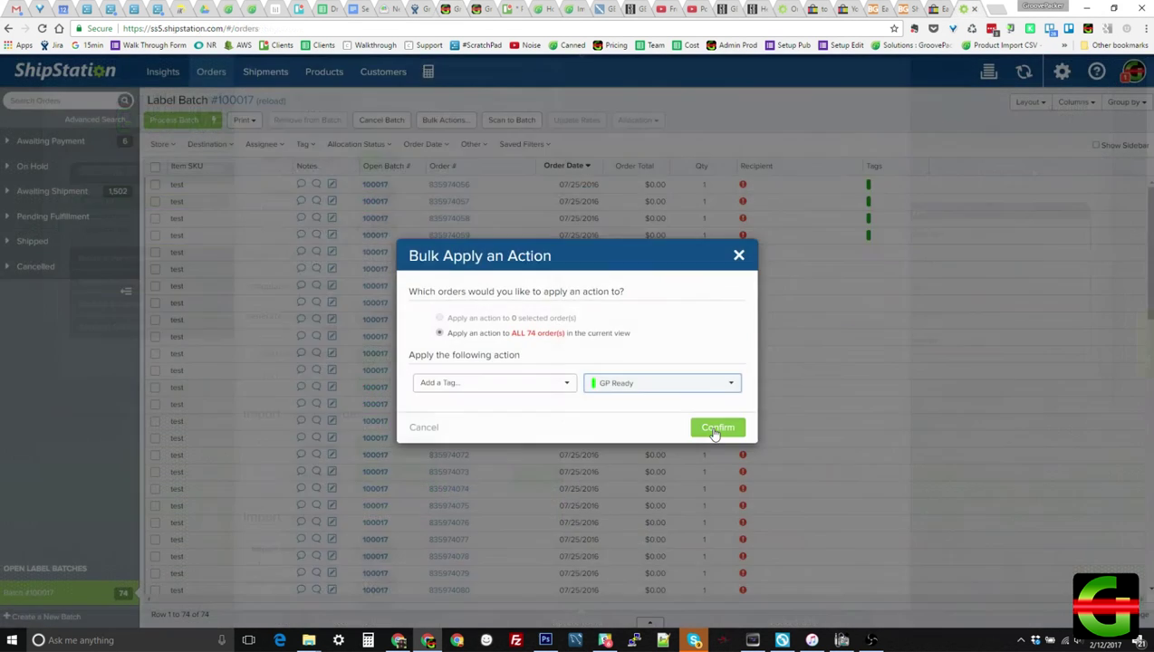
click(716, 427)
click(764, 527)
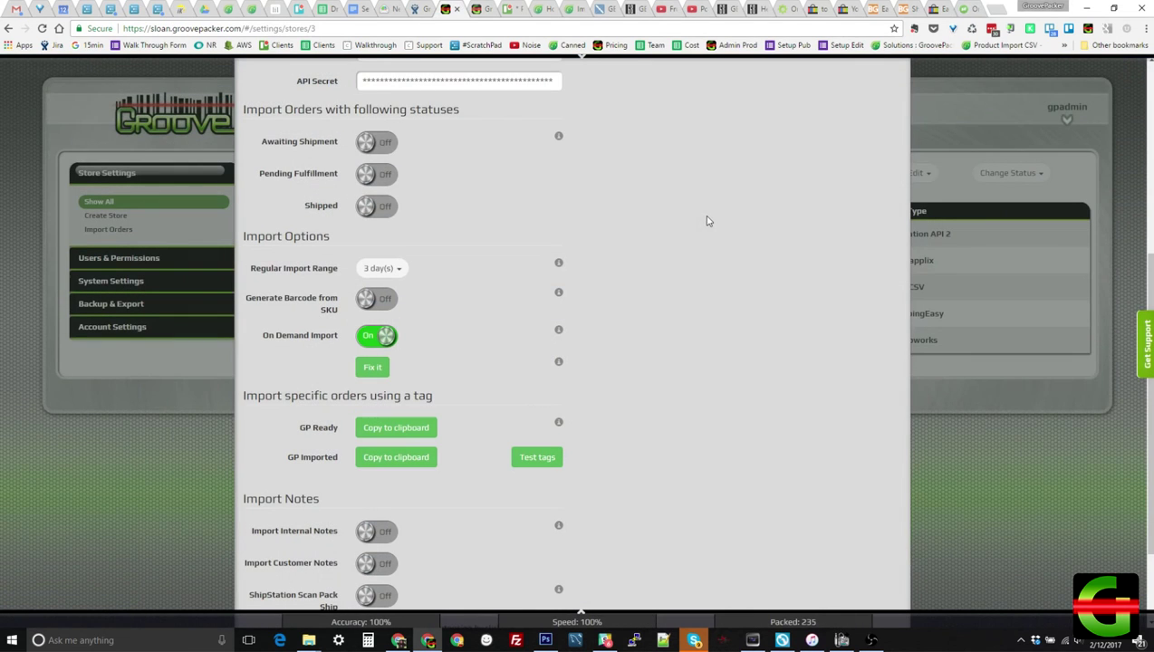
Step: Turn on Awaiting Shipment as an import status for the ShipStationGPtest store
click(366, 205)
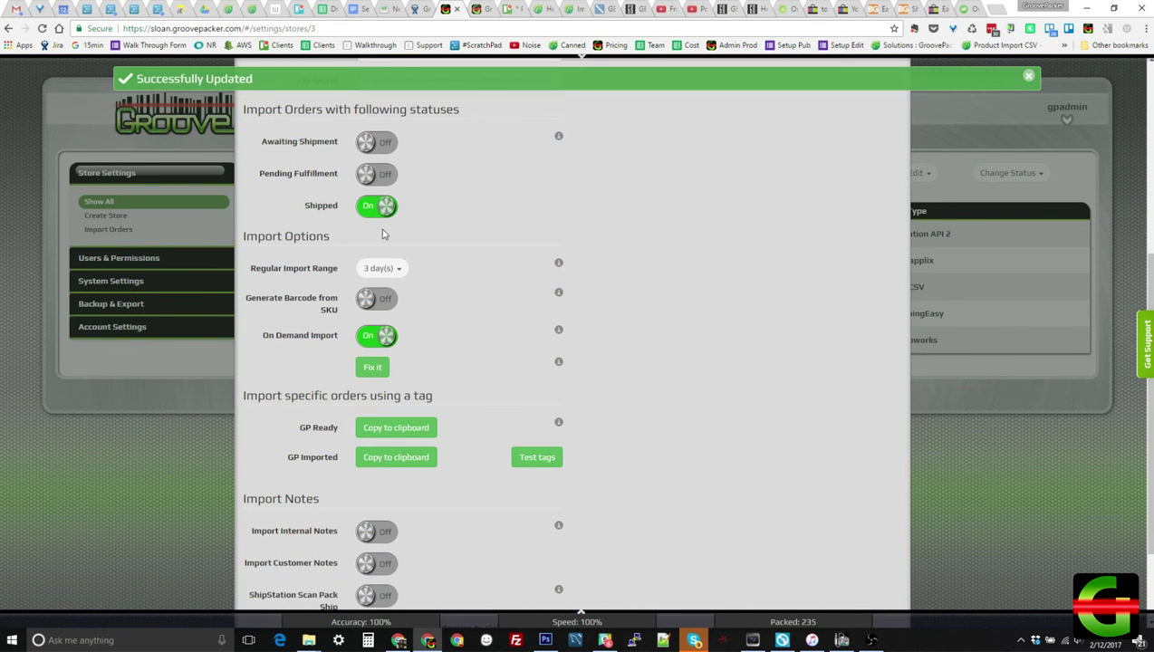
click(386, 145)
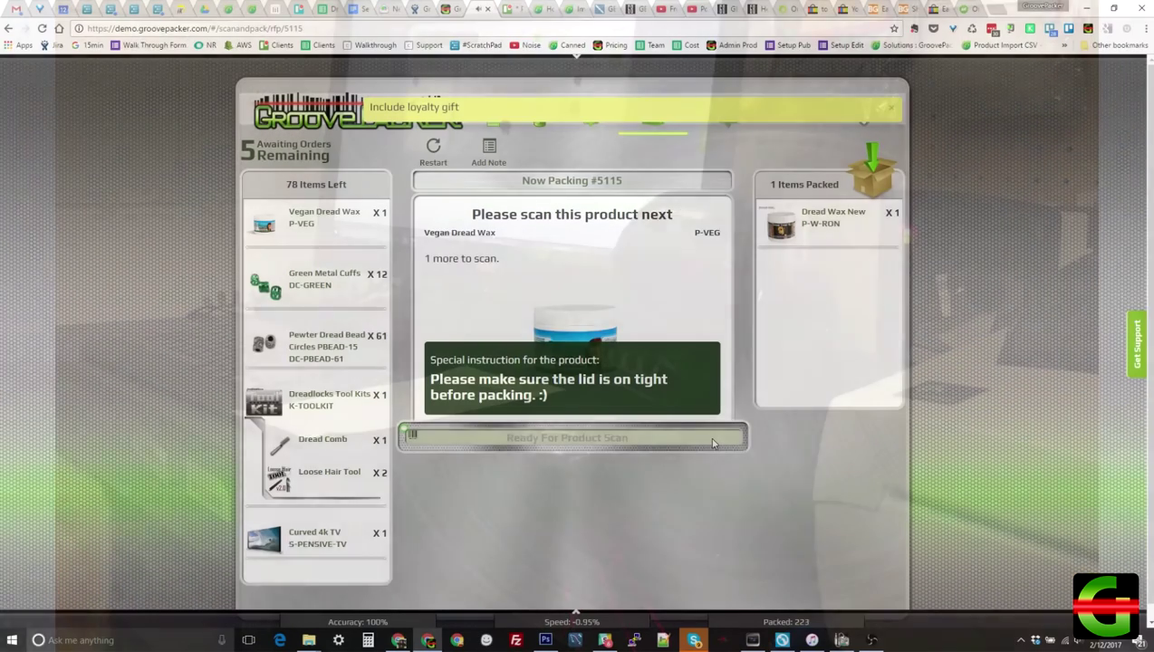
text(98465468465)
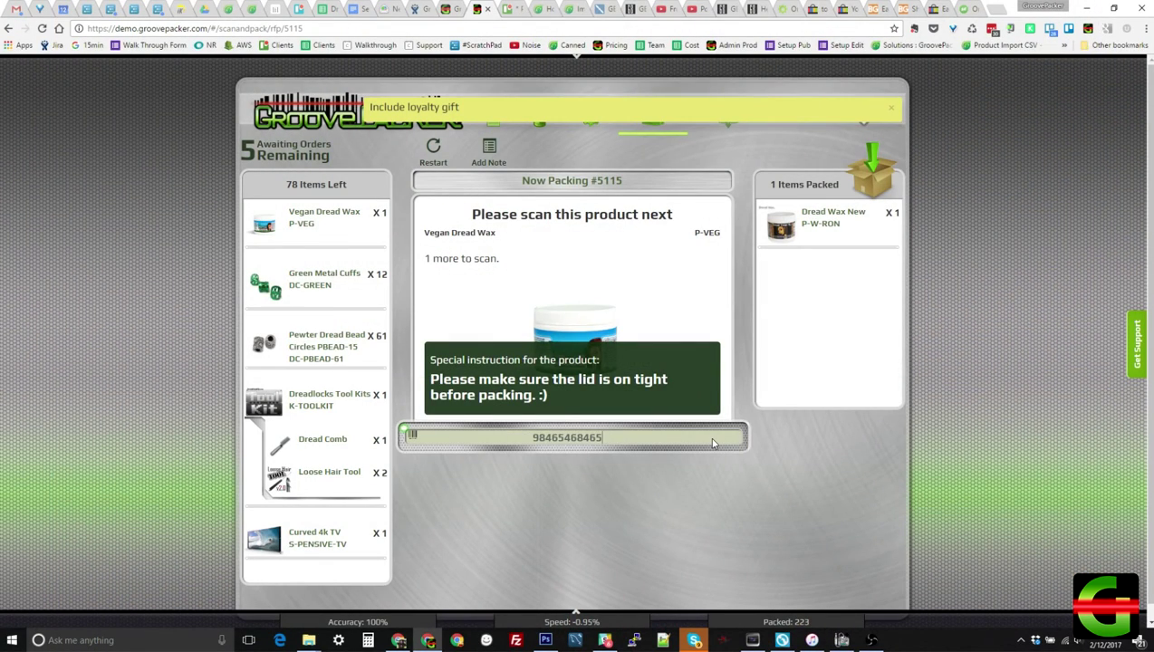
key(Return)
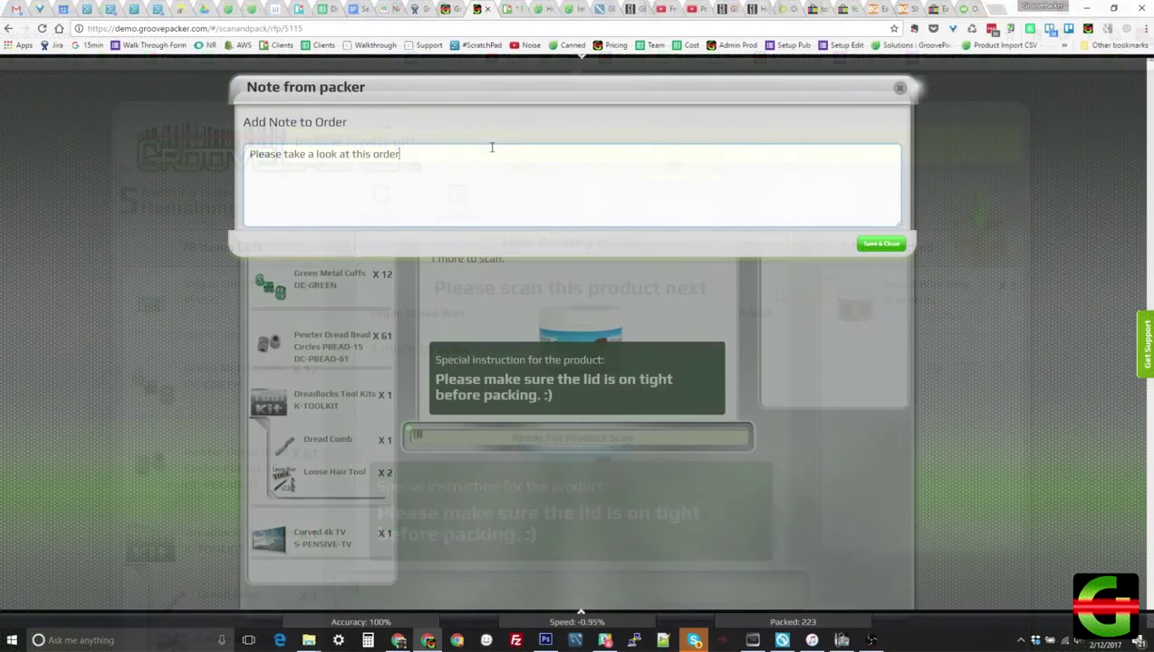
Step: Save the packer note 'Please take a look at this order!' on order #5115
click(884, 244)
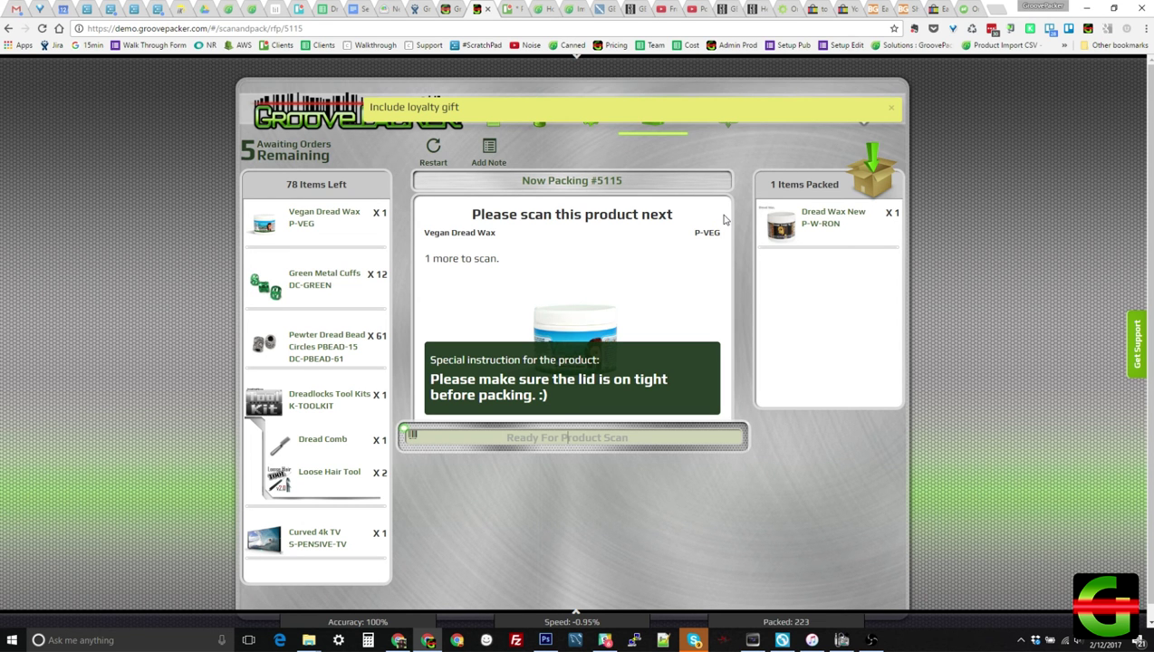
Step: Scan P-VEG and DC-GREEN, then enter * to start a type-in count for the cuffs
click(725, 218)
text(P-VEG)
key(Return)
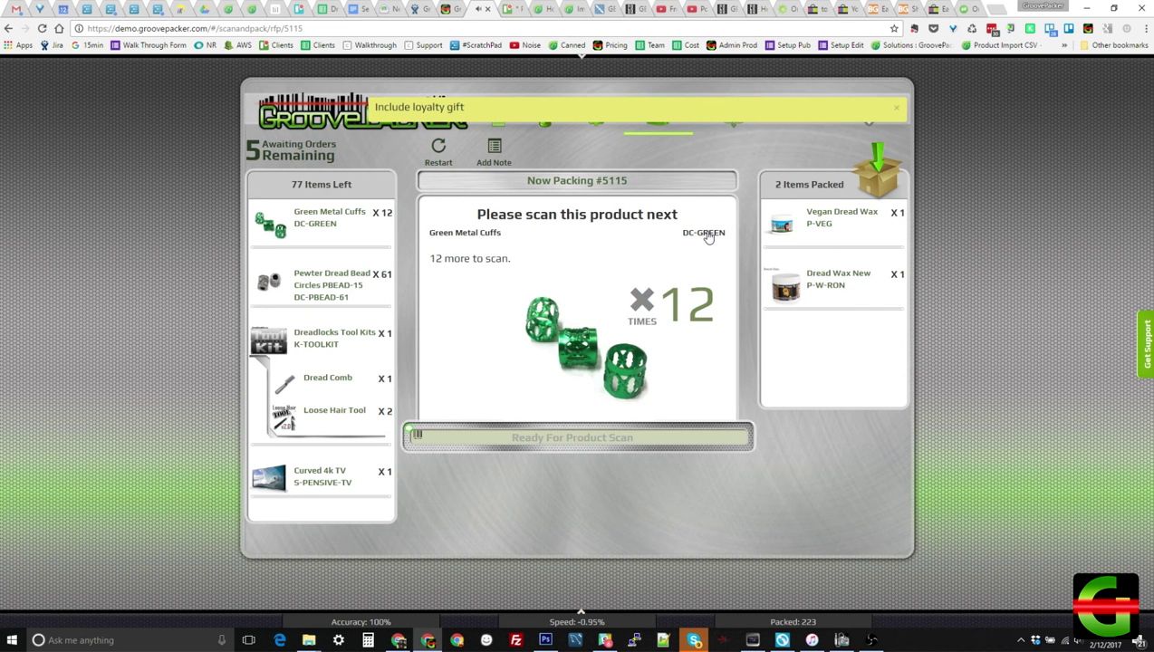
text(DC-GREEN)
key(Return)
text(*)
key(Return)
Step: Enter a type-in count of 12 for the Green Metal Cuffs
text(12)
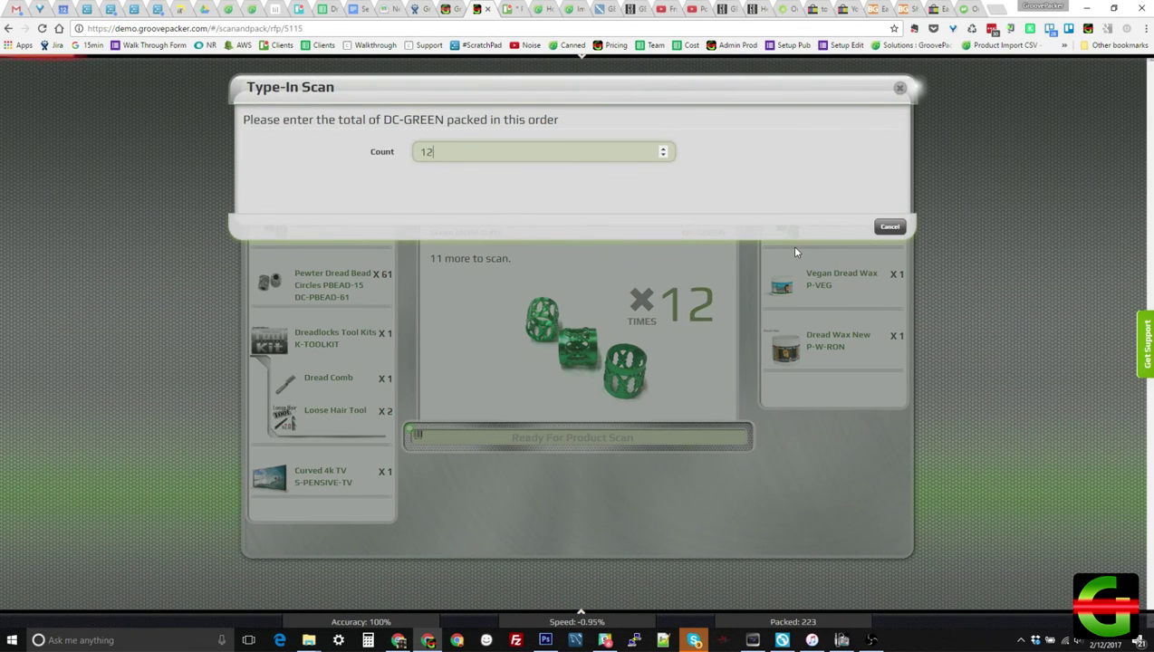
key(Return)
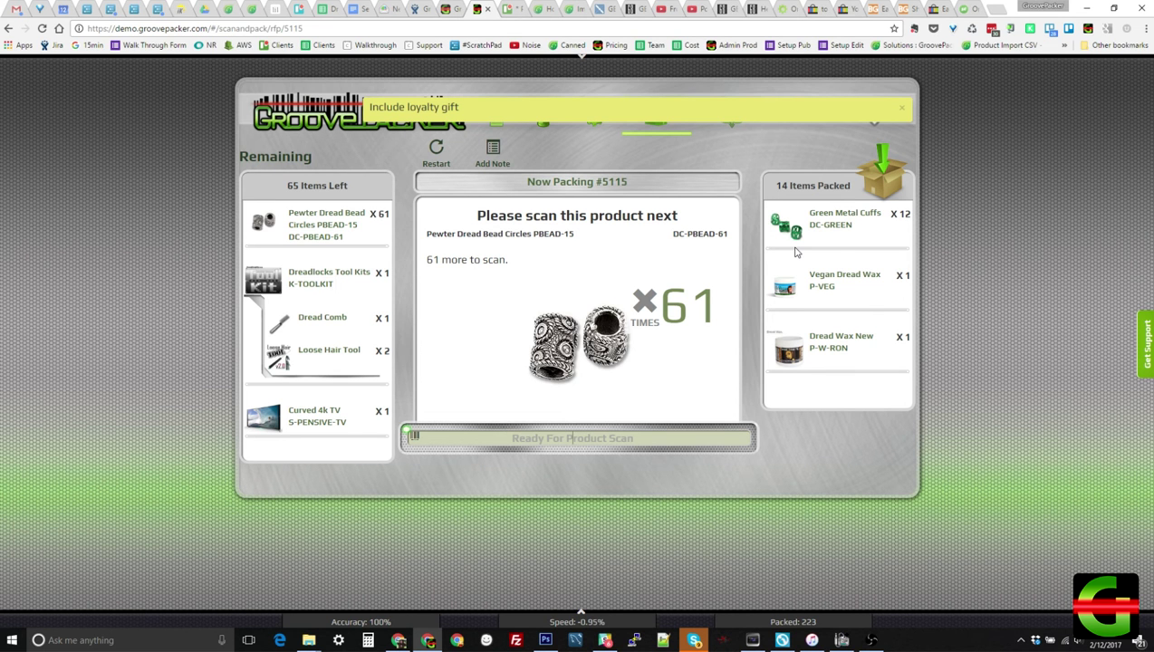
Step: Pack all 61 Pewter Dread Bead Circles with DC50 and DC10 multipliers plus one scan
text(DC50)
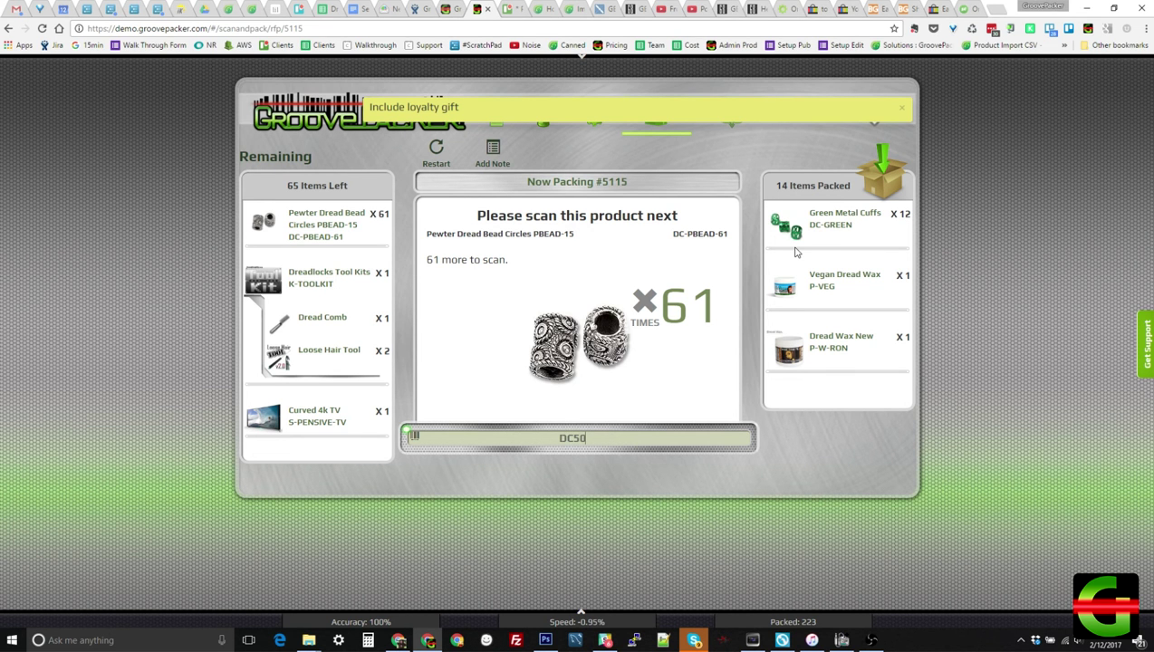
key(Return)
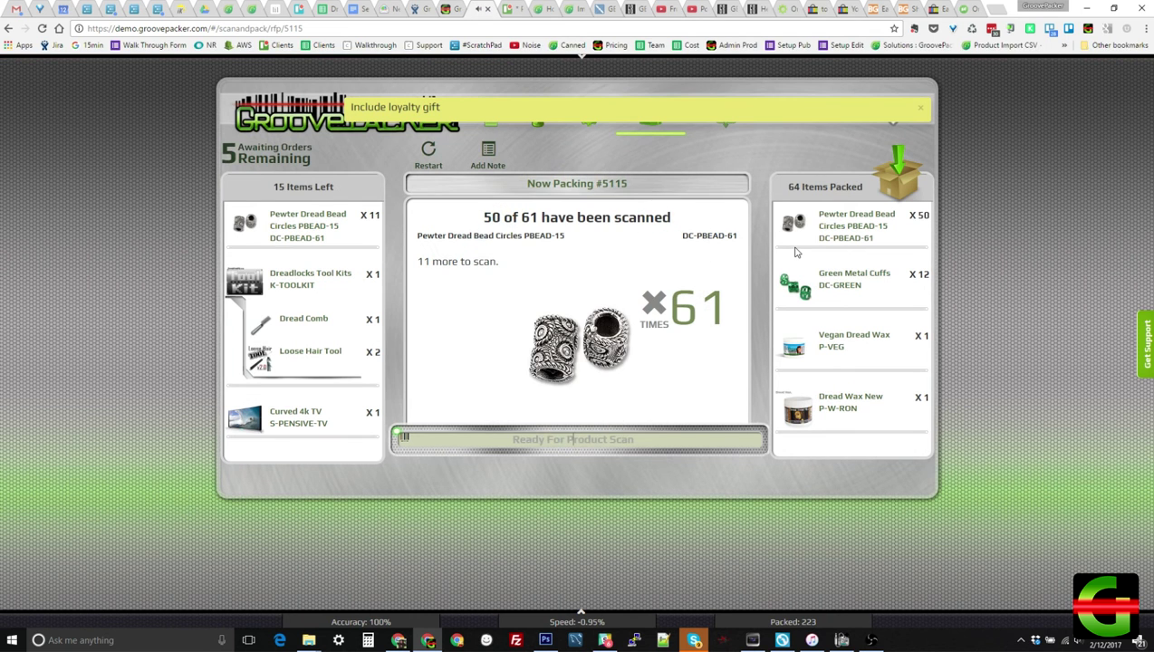
text(DC10)
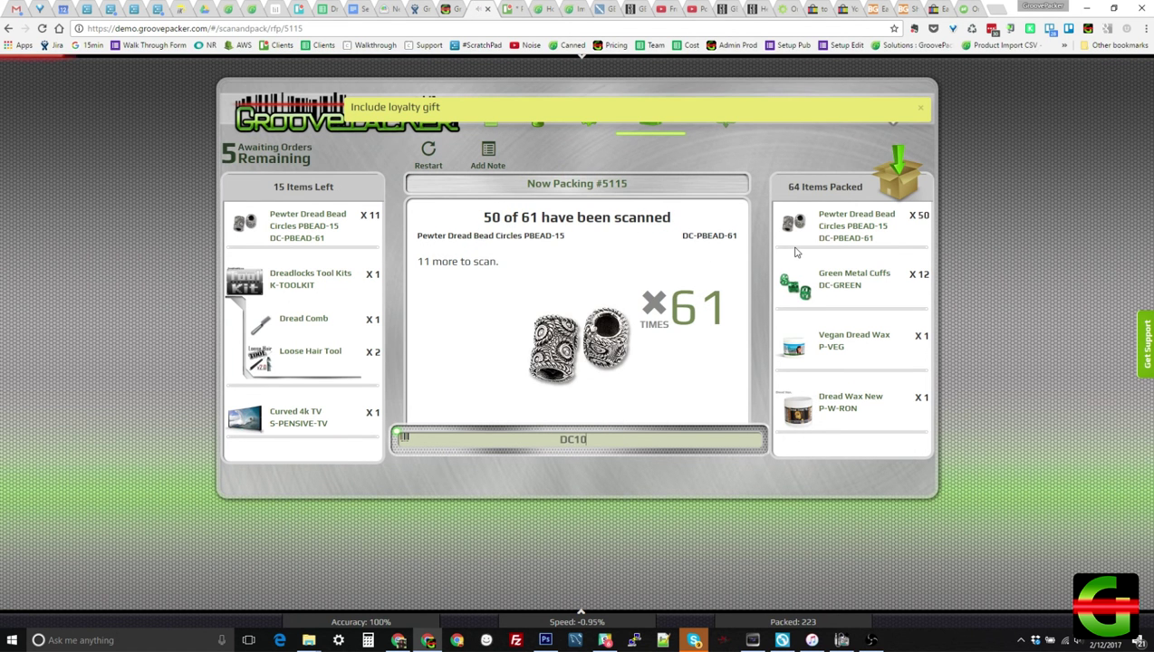
key(Return)
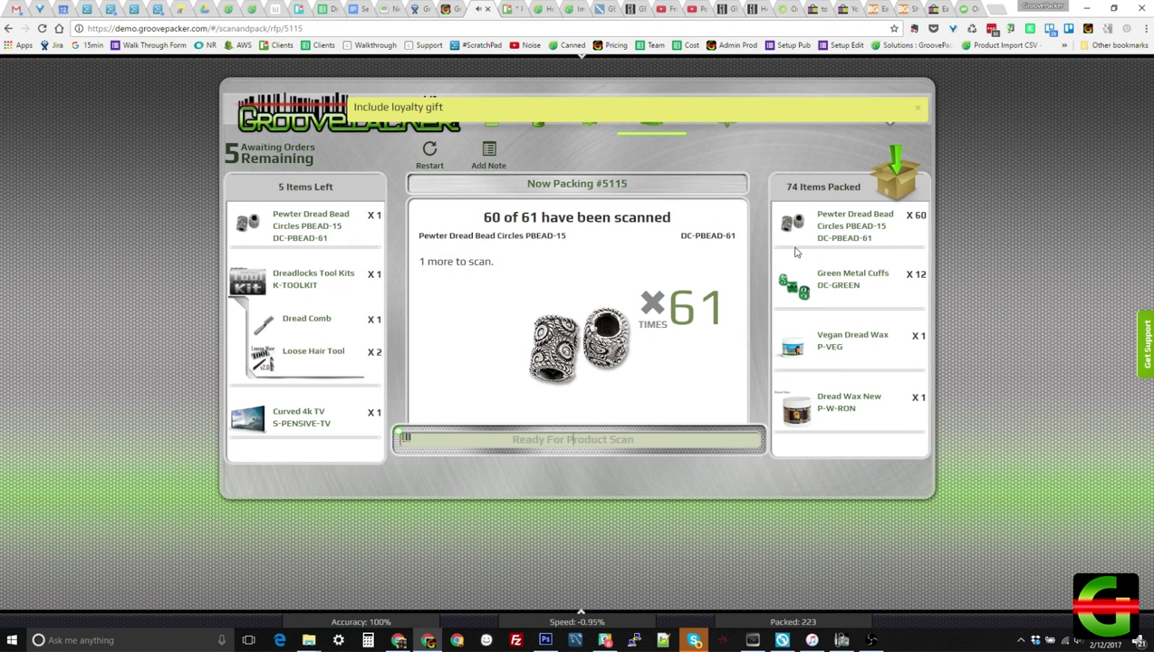
click(718, 237)
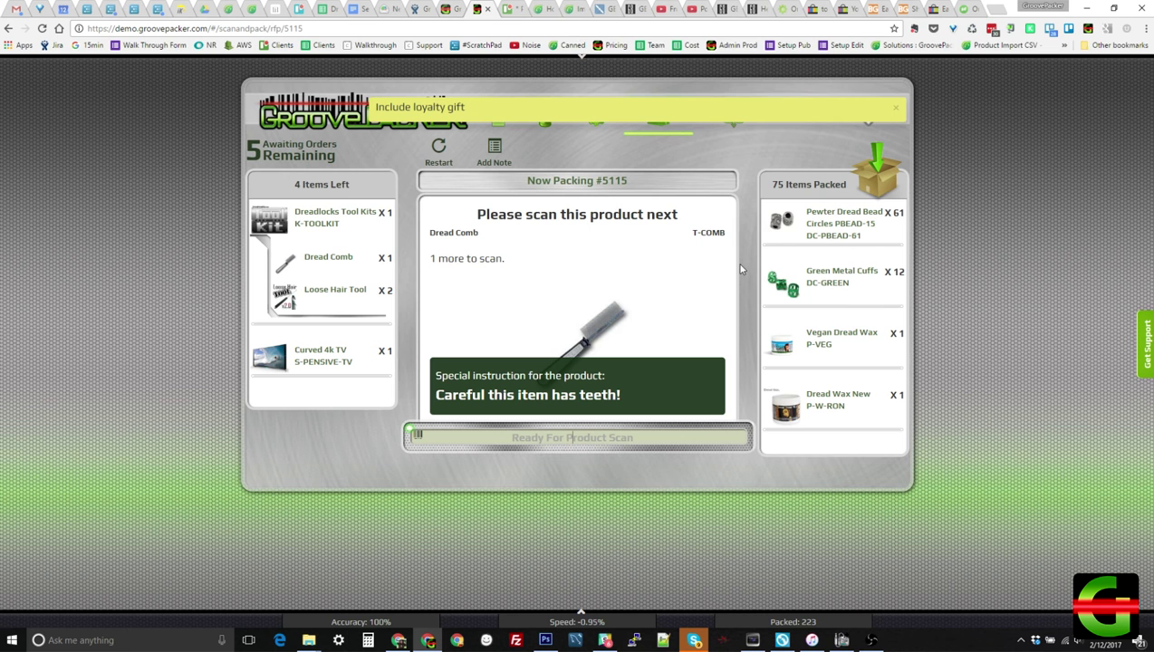
Step: Scan the Dread Comb and both Loose Hair Tools
click(712, 234)
click(711, 233)
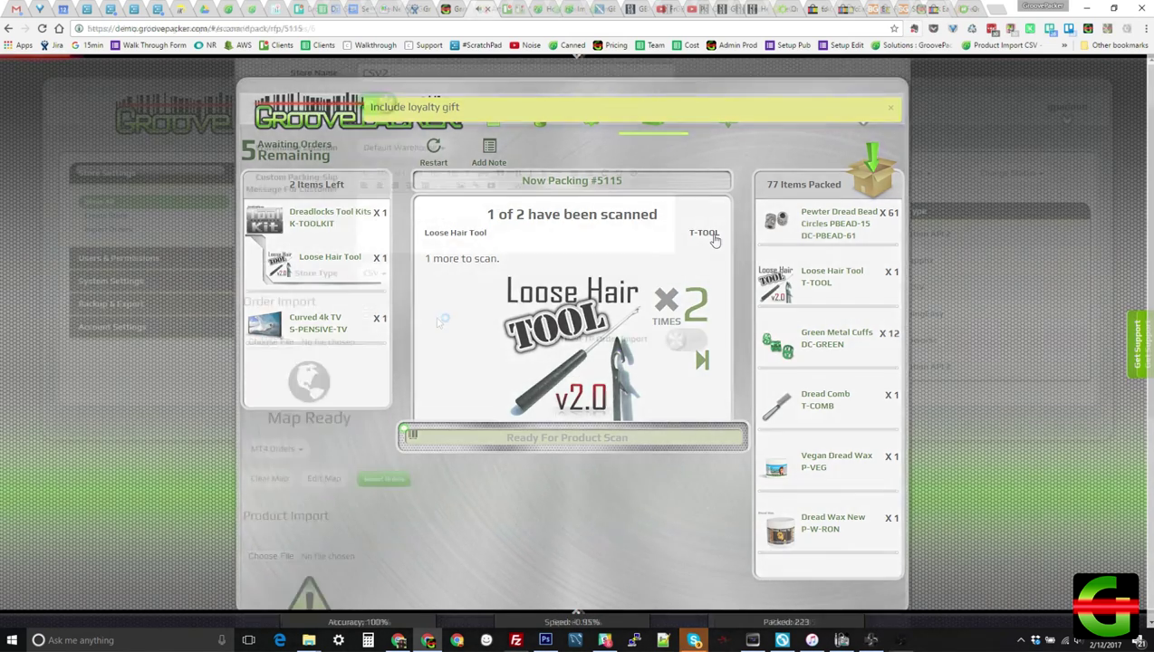
click(712, 234)
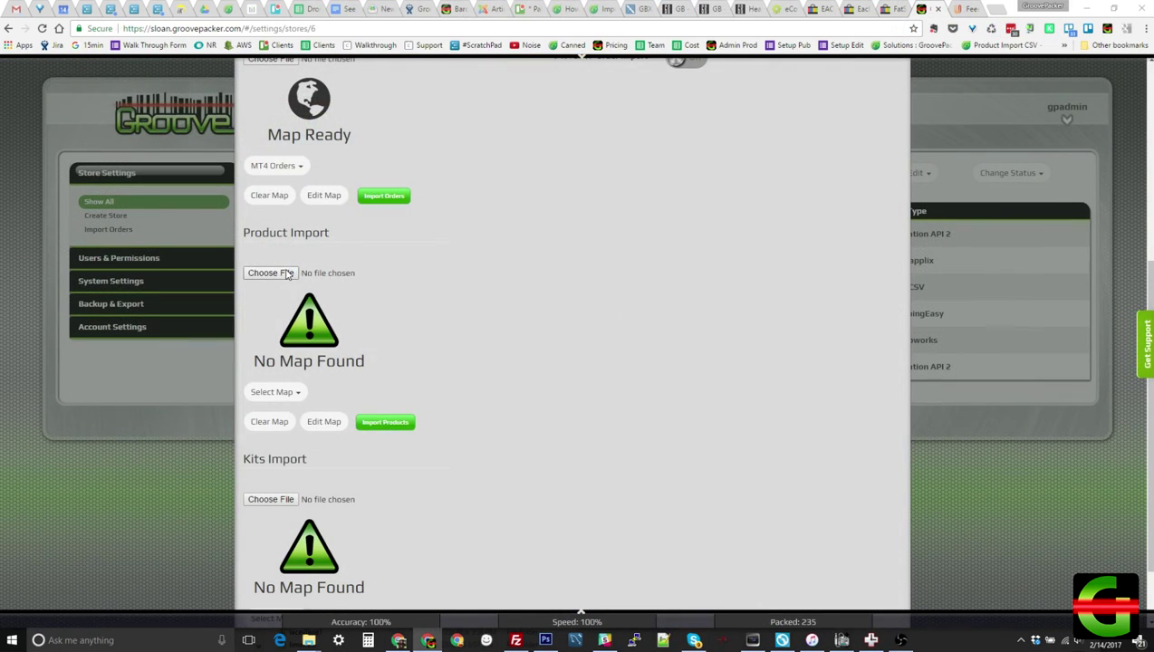
Step: Load products_expor.csv and start the product import using the Shopify import map
click(270, 273)
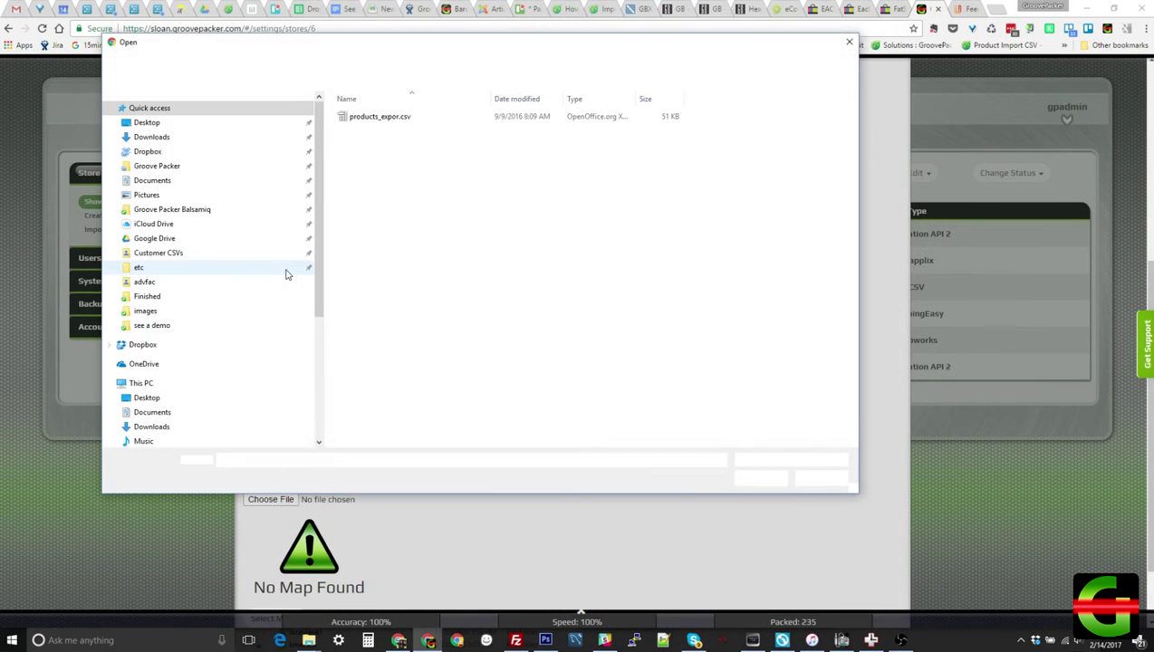
click(379, 120)
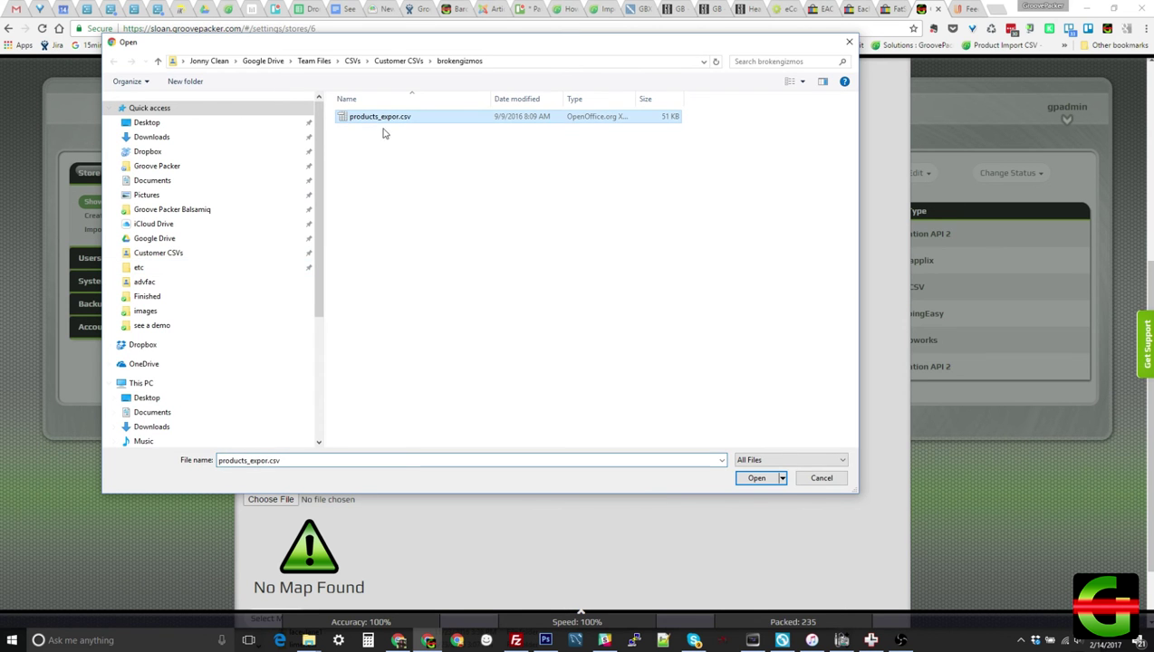
click(758, 478)
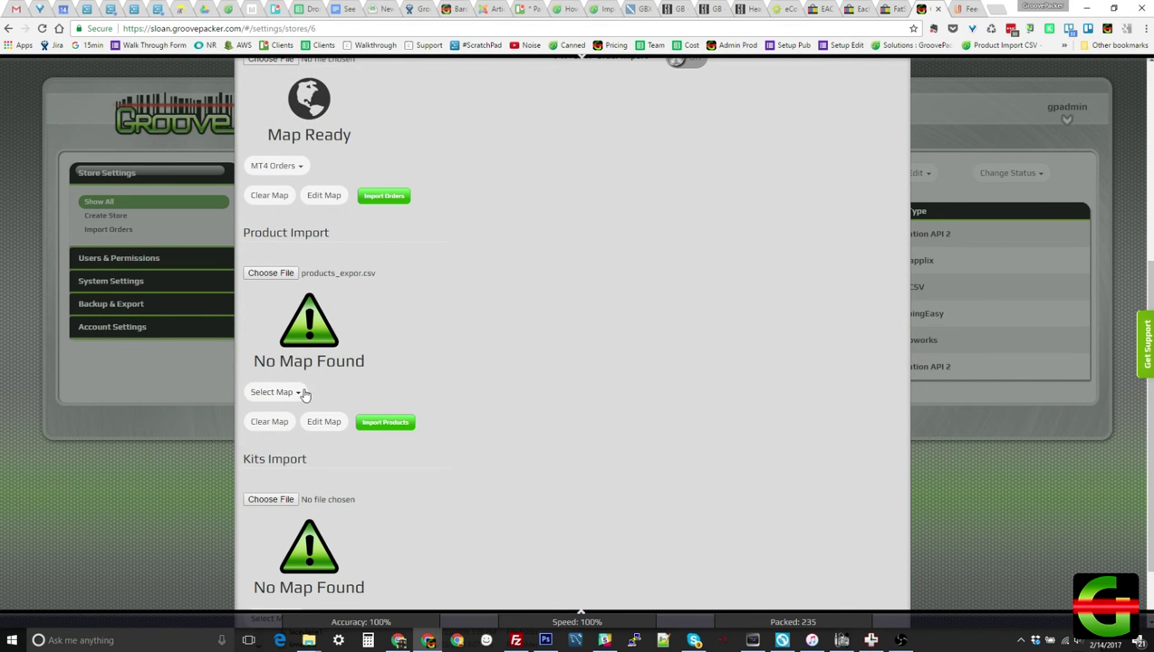
click(297, 392)
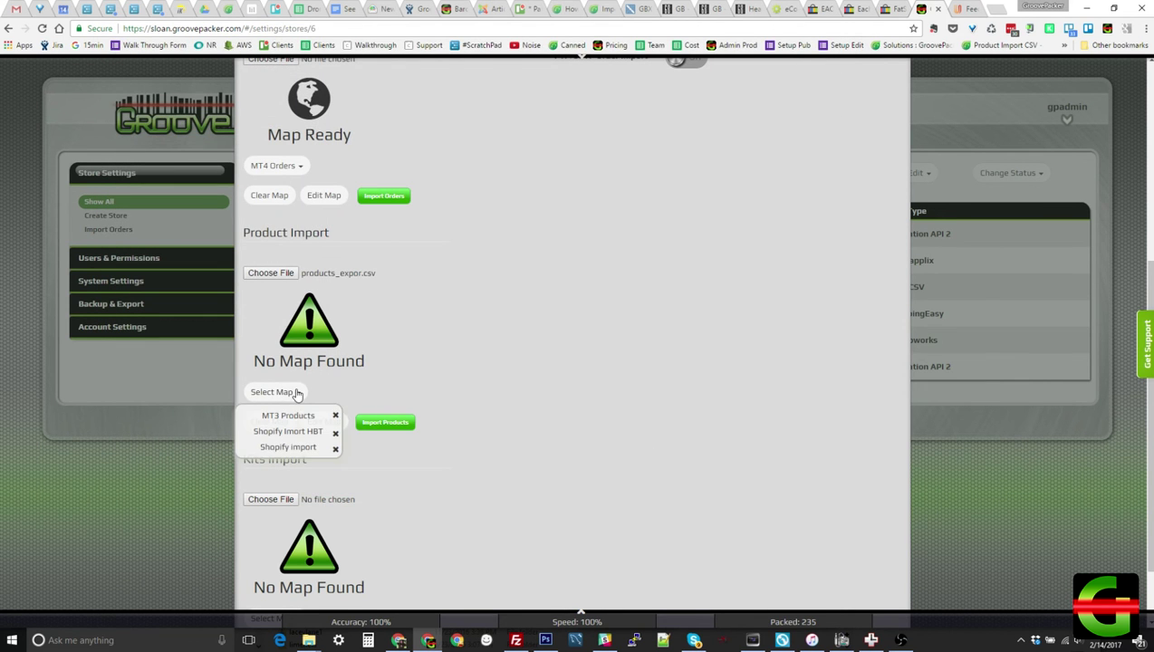
click(294, 447)
click(385, 410)
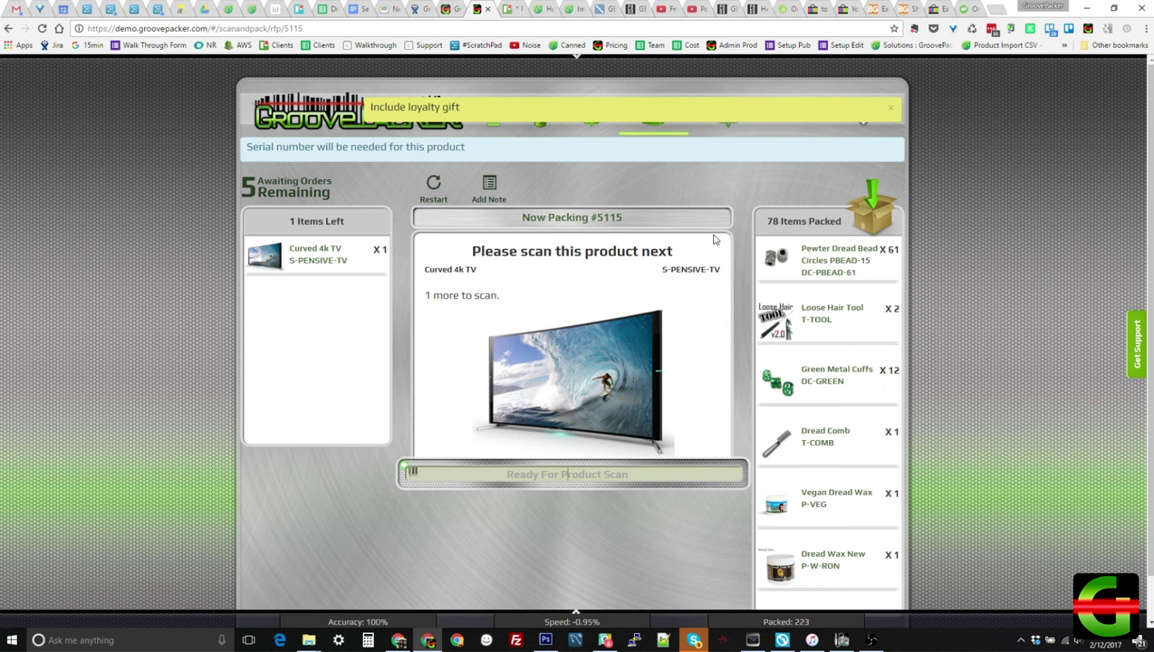
text(GIFT)
key(Return)
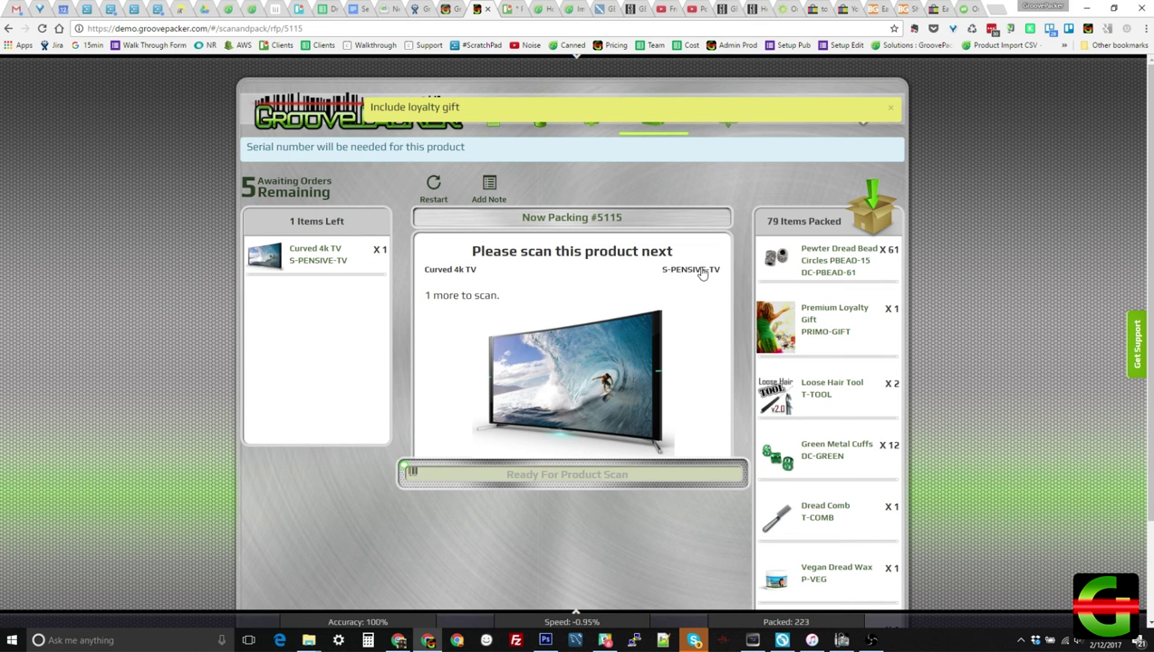
click(703, 272)
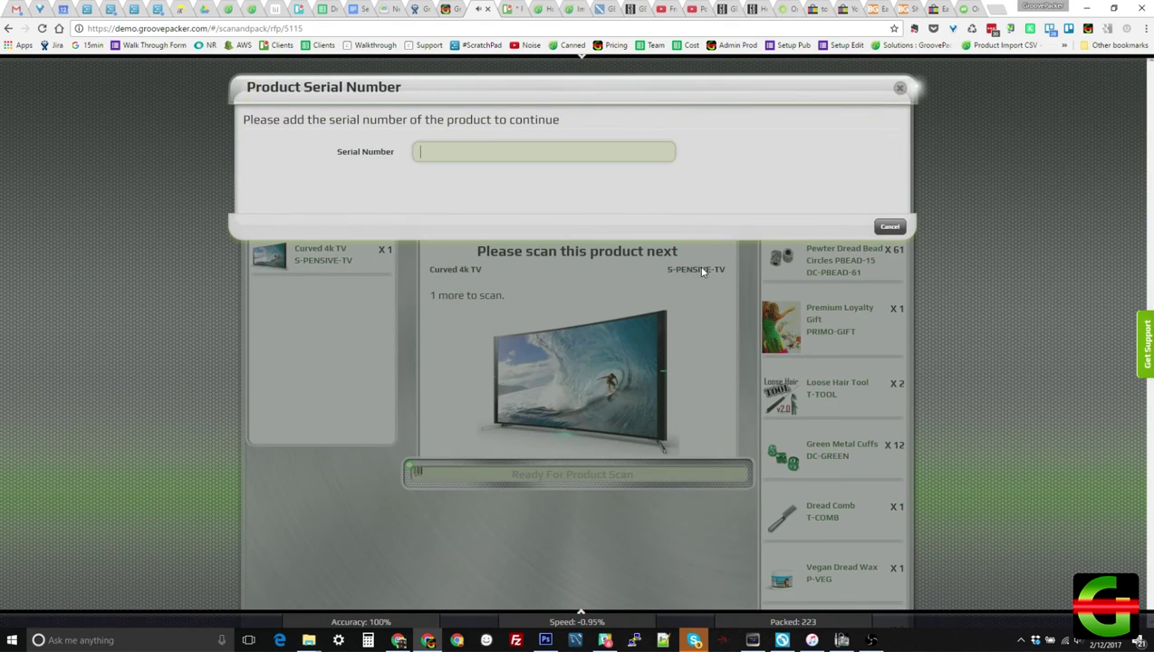
text(987654321987654321)
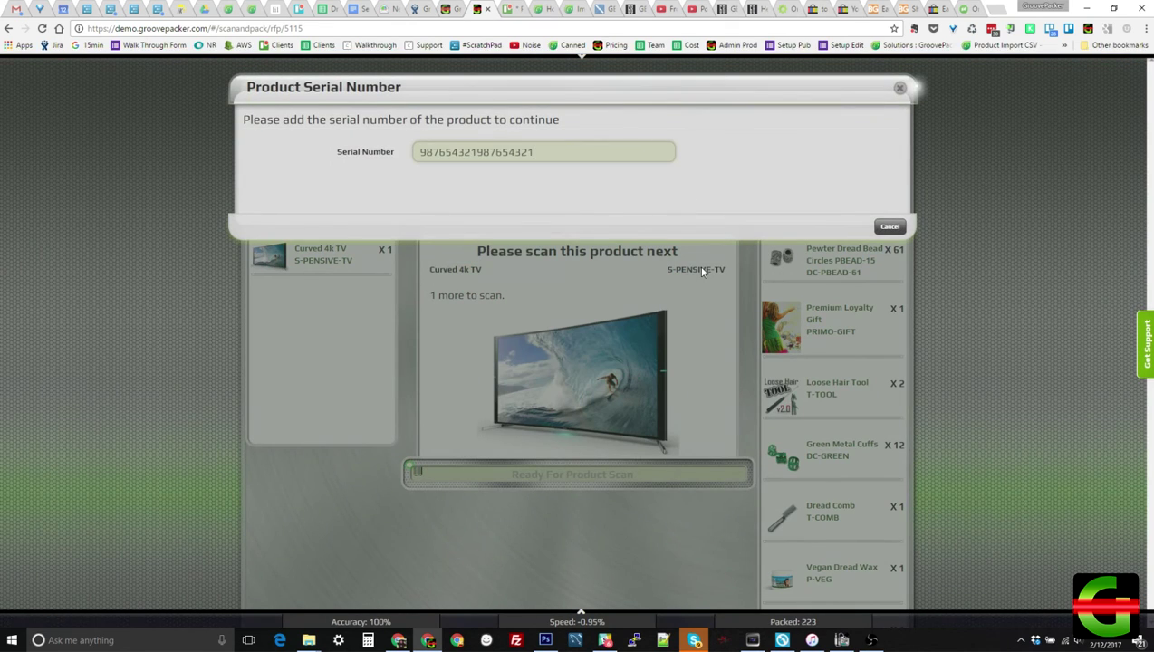
key(Return)
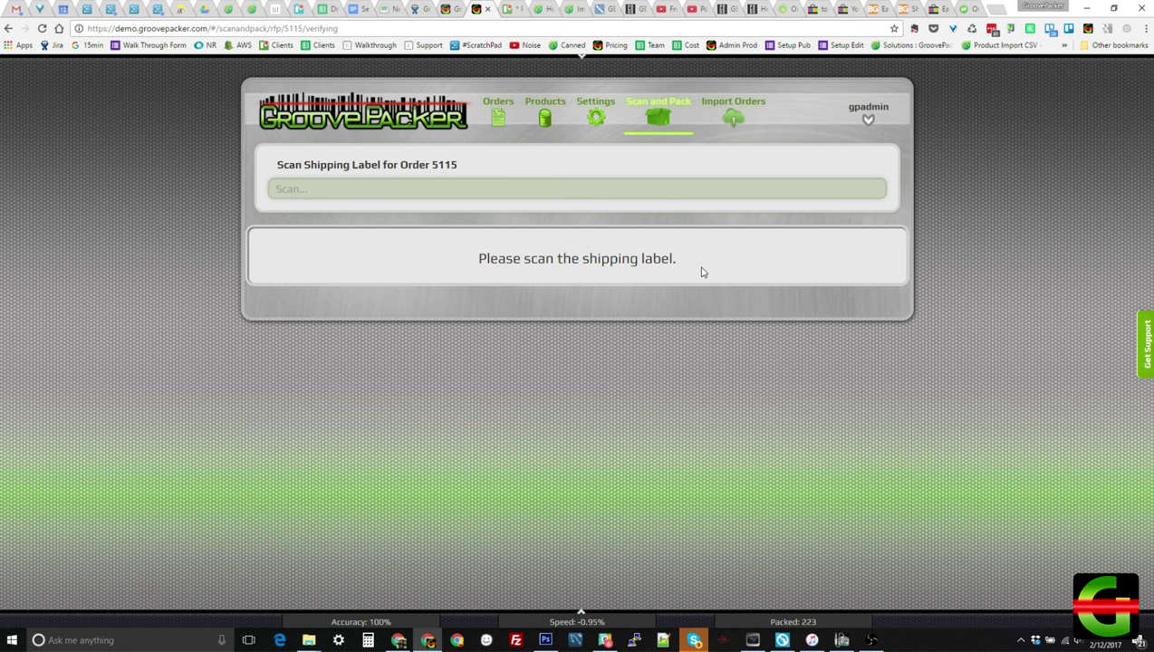
Step: Scan the shipping label's tracking number to finish packing the order
text(987654321987654321)
key(Return)
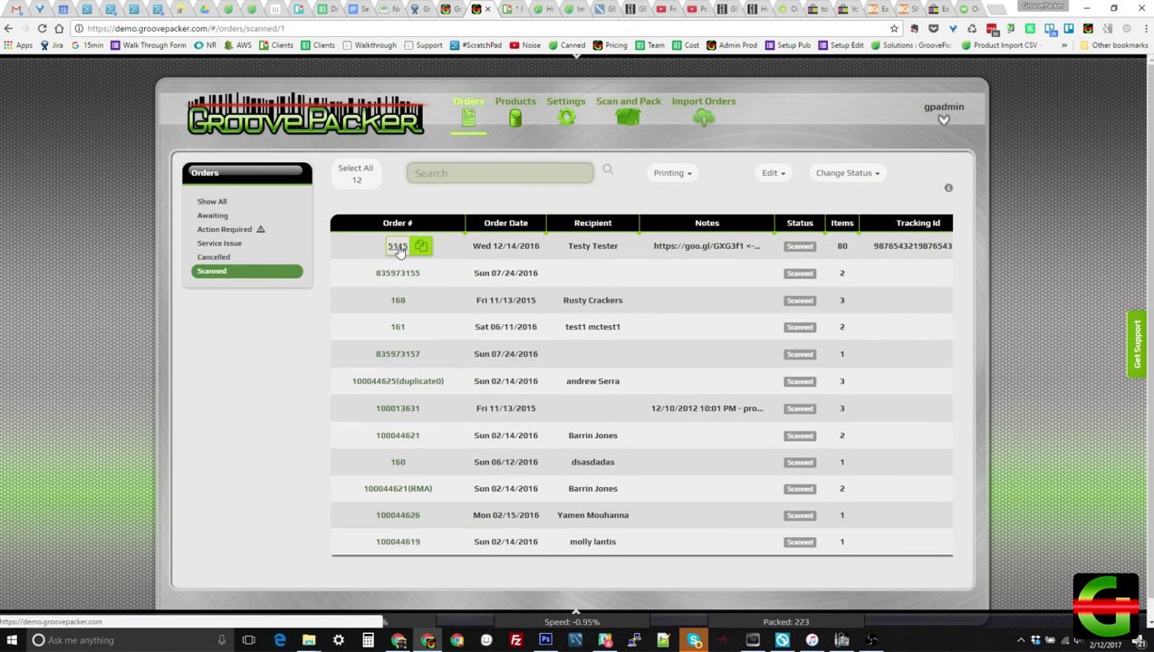
Step: Open the order's item list and view the Pre-paid Coupon product's Scan & Pack Options
click(399, 250)
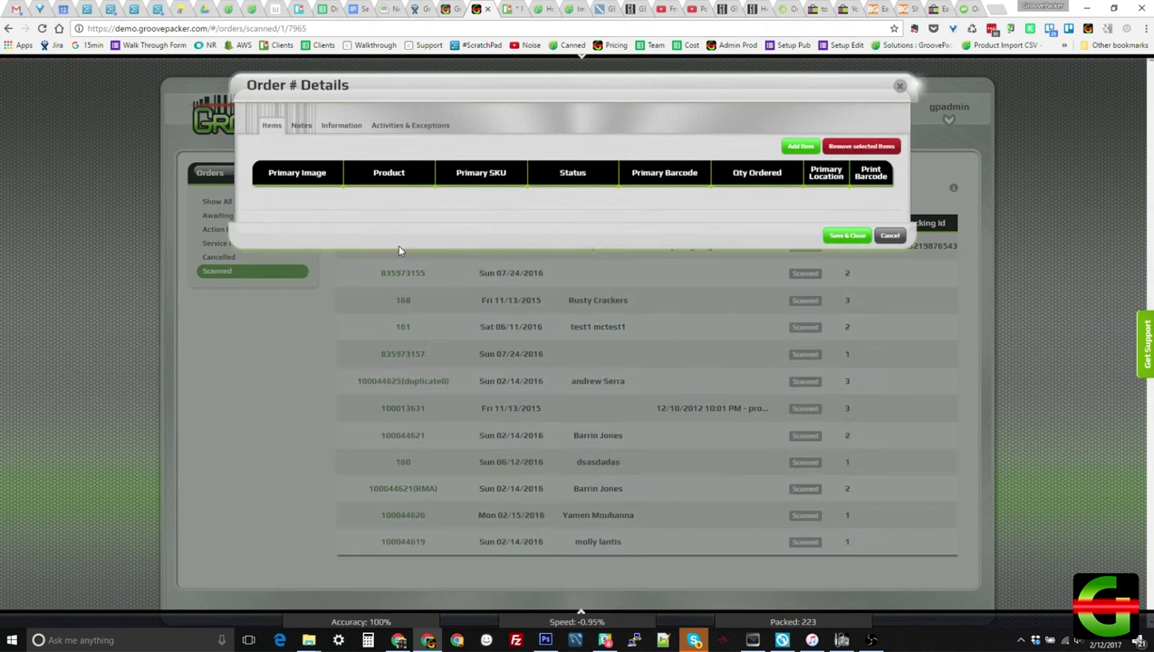
scroll(425, 284, down, 4)
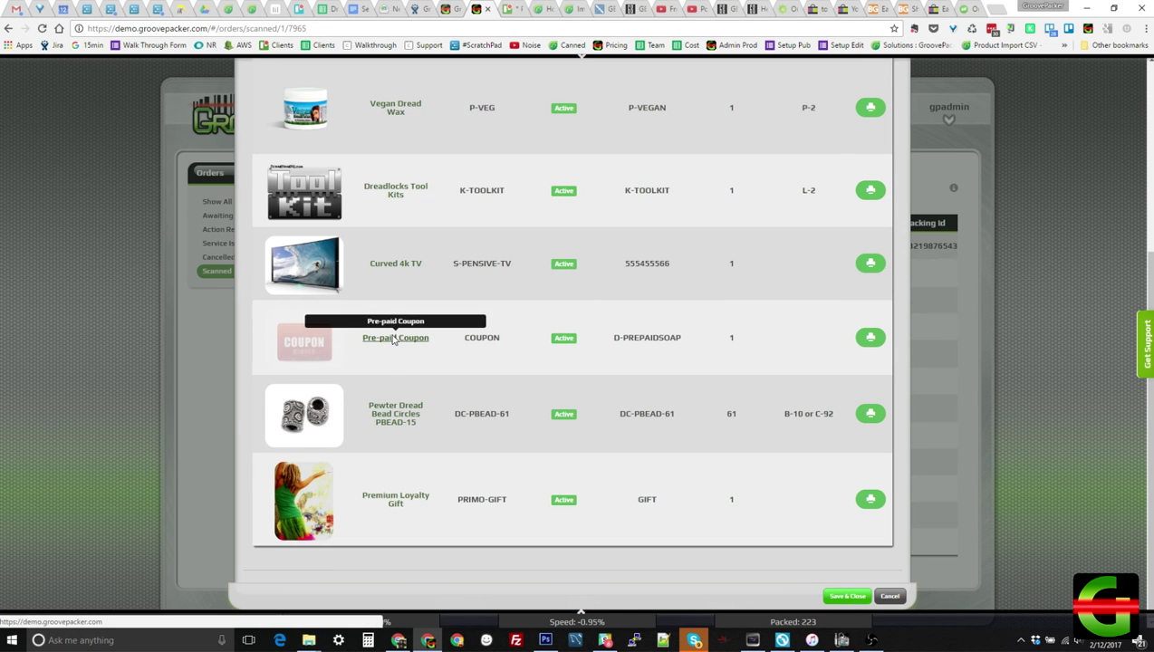
click(393, 338)
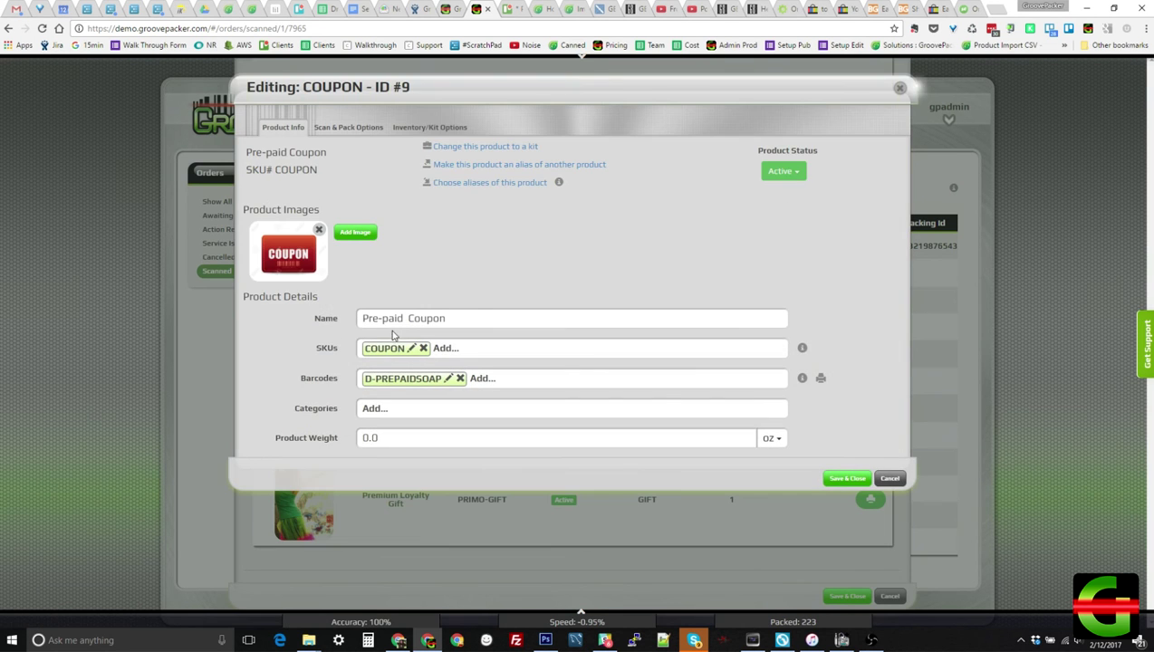
click(349, 127)
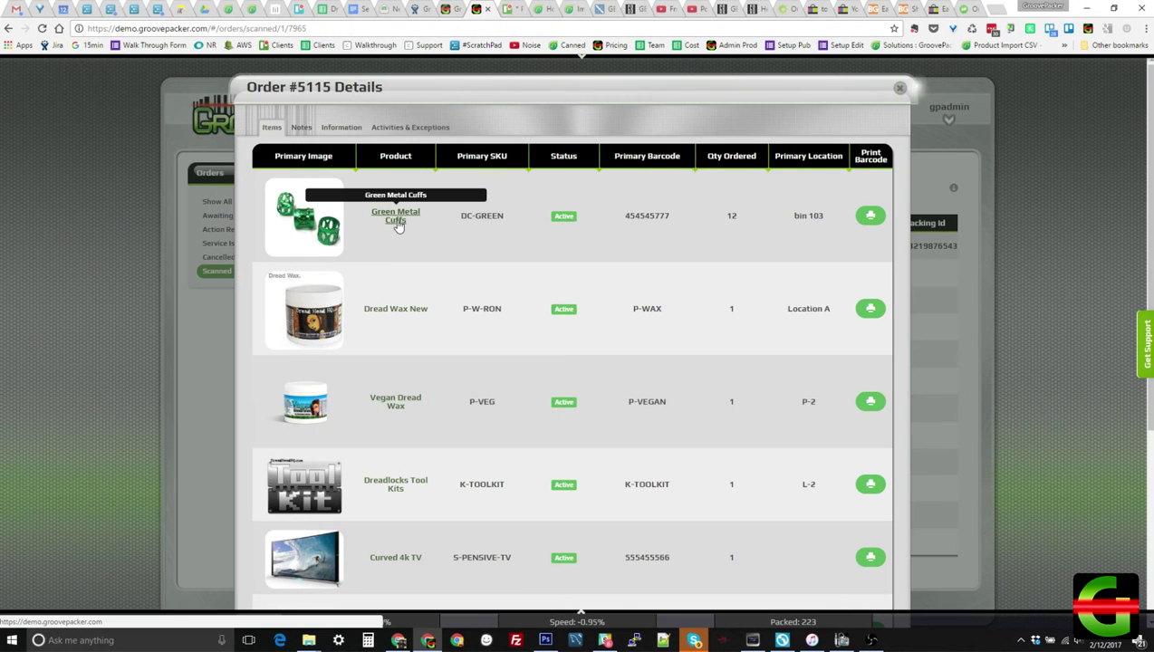
Step: Add ANOTHERSKU as a second SKU to Green Metal Cuffs, save it, and view the order notes
click(397, 227)
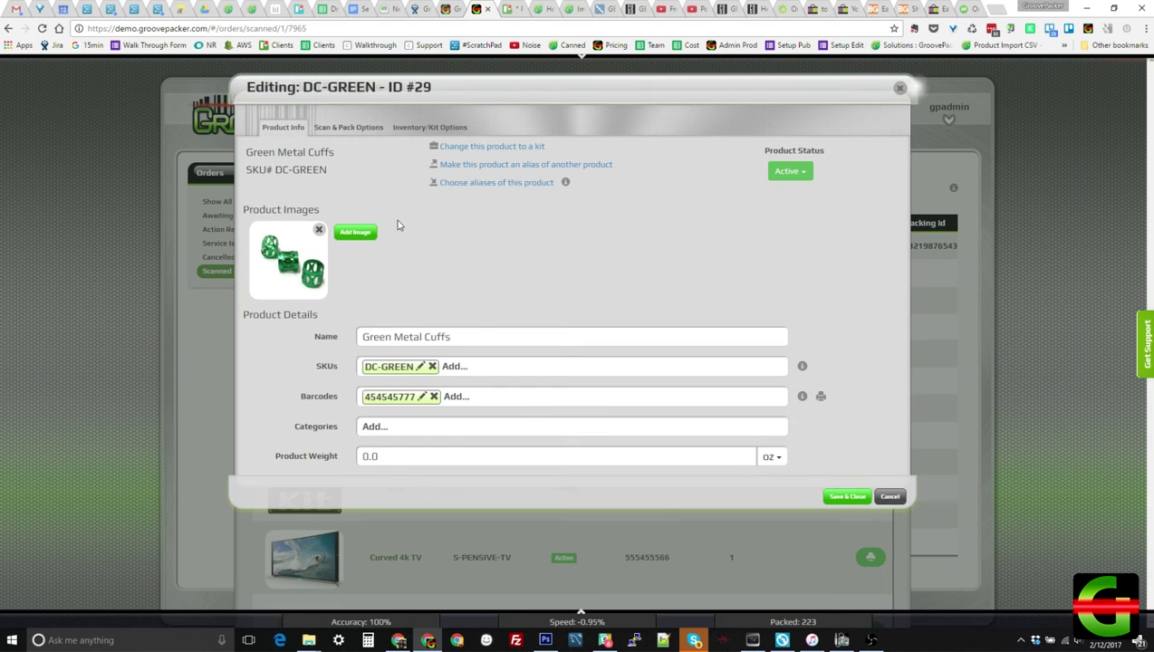
click(451, 366)
text(ANOTHERSKU)
key(Return)
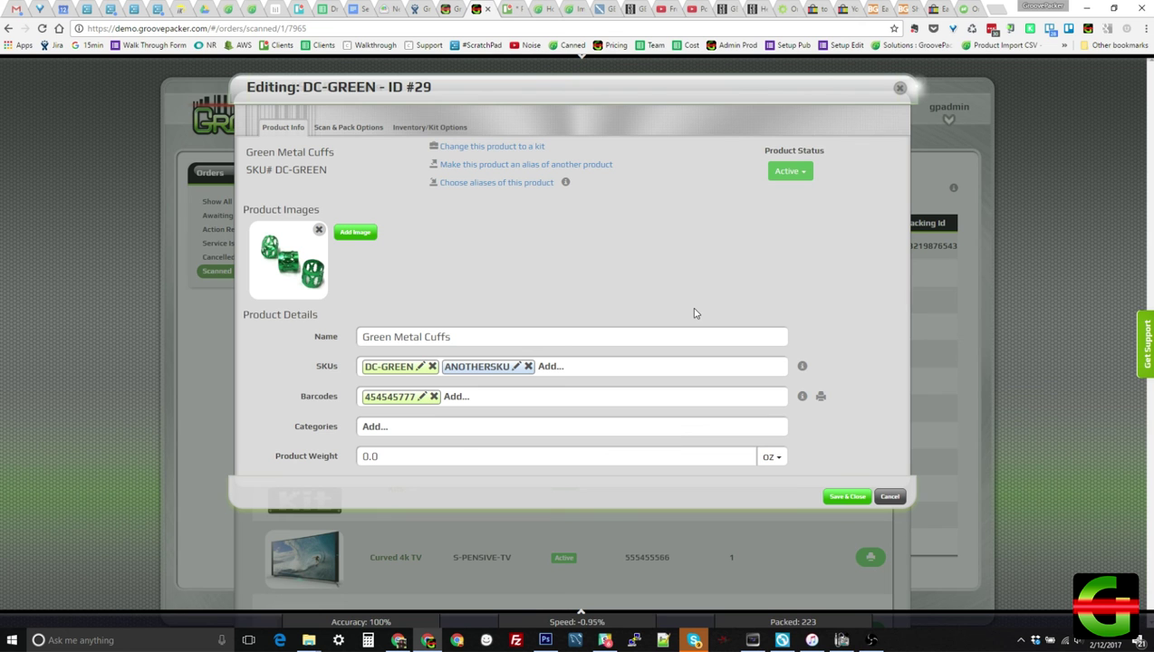
click(900, 88)
click(302, 128)
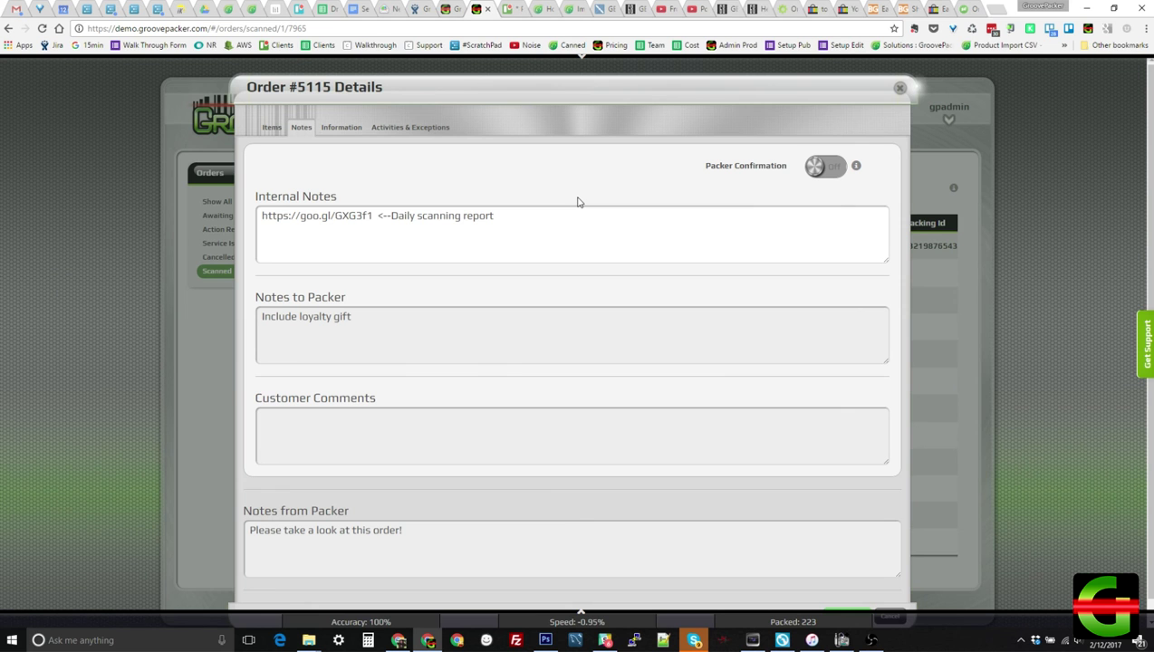
Step: Scroll the Activities & Exceptions log, check the 'Associate exception with' user list, then show the Dashboard
click(420, 128)
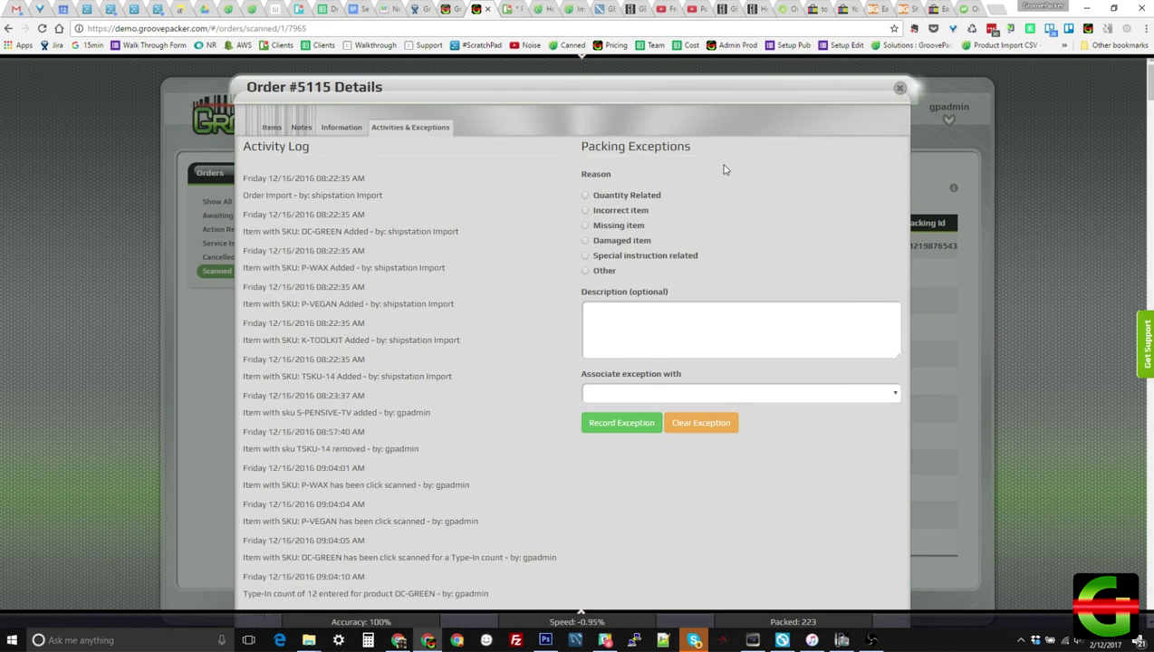
scroll(468, 265, down, 5)
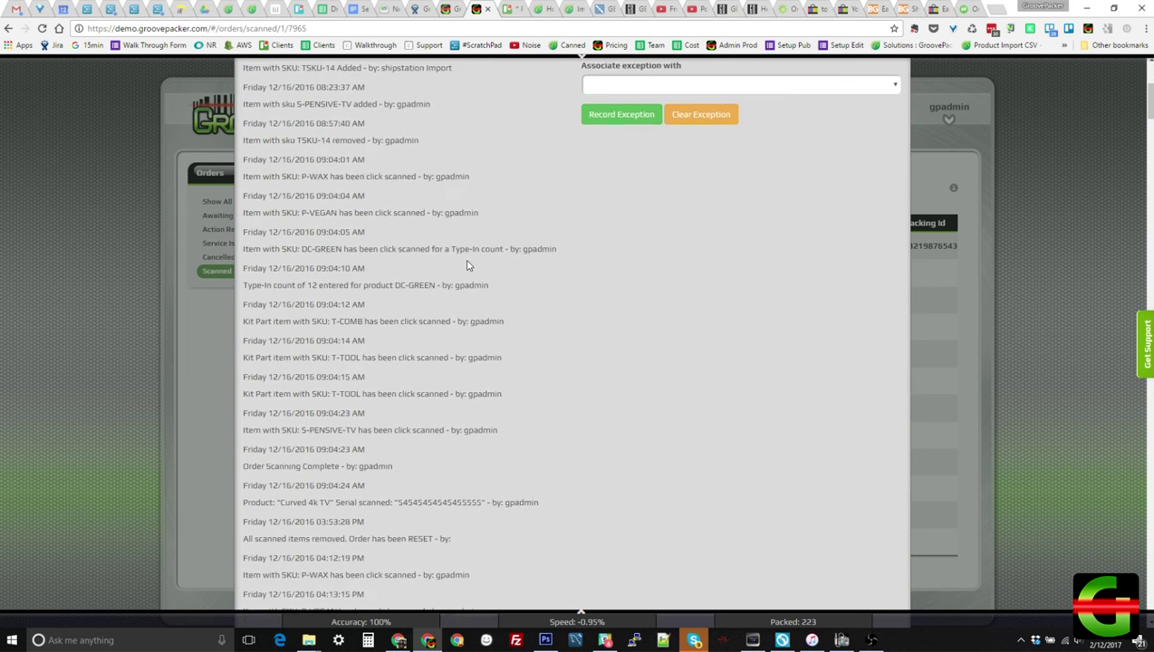
scroll(469, 266, down, 1)
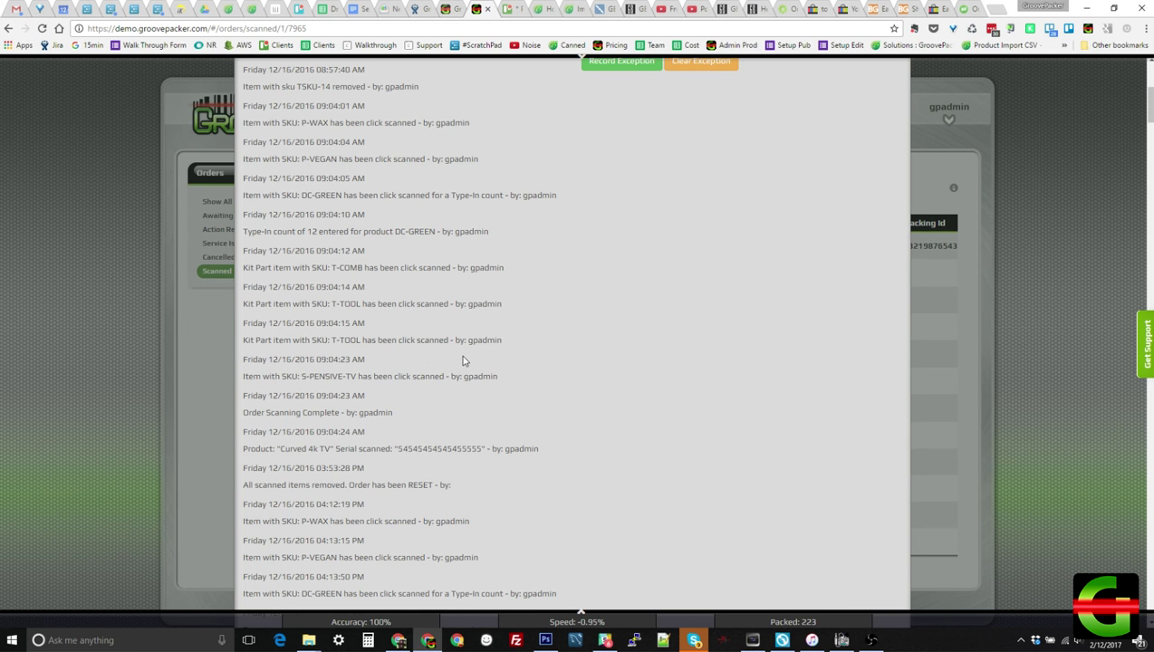
scroll(462, 360, down, 5)
scroll(463, 360, down, 1)
scroll(466, 361, up, 10)
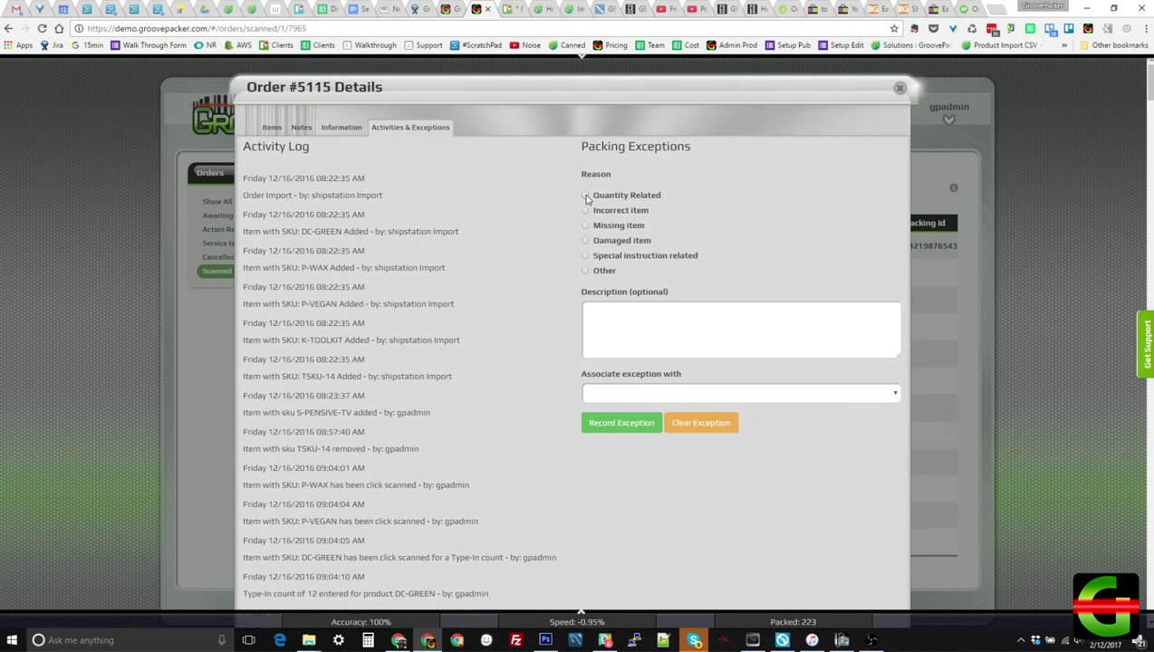
click(895, 395)
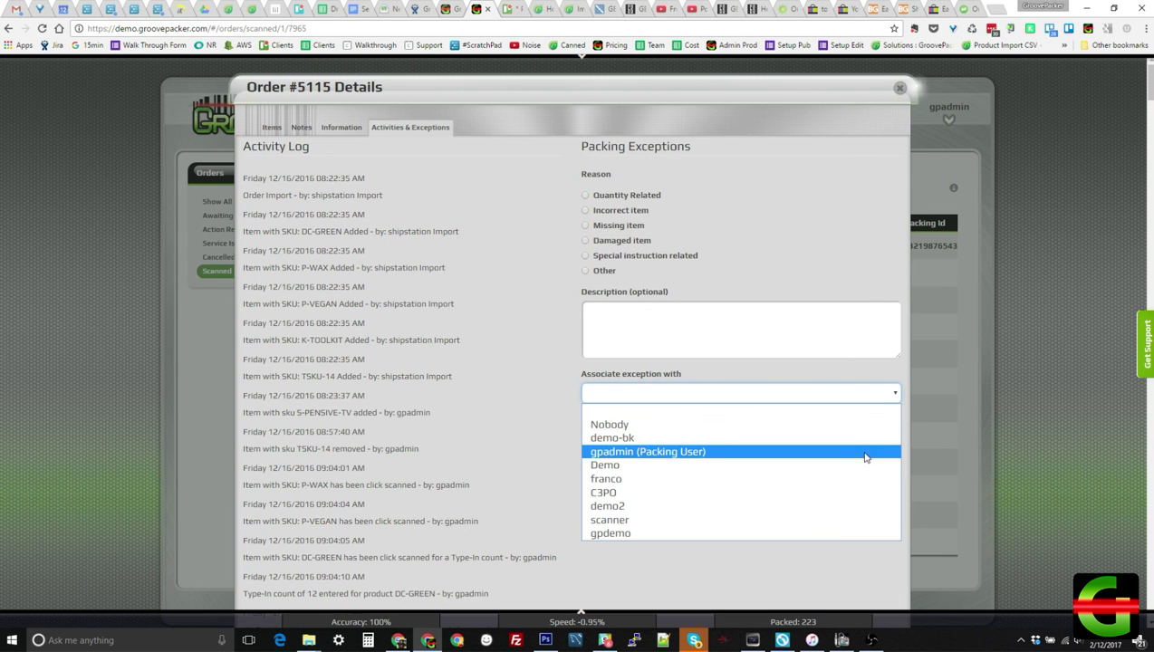
click(840, 385)
click(581, 614)
mouse_move(397, 574)
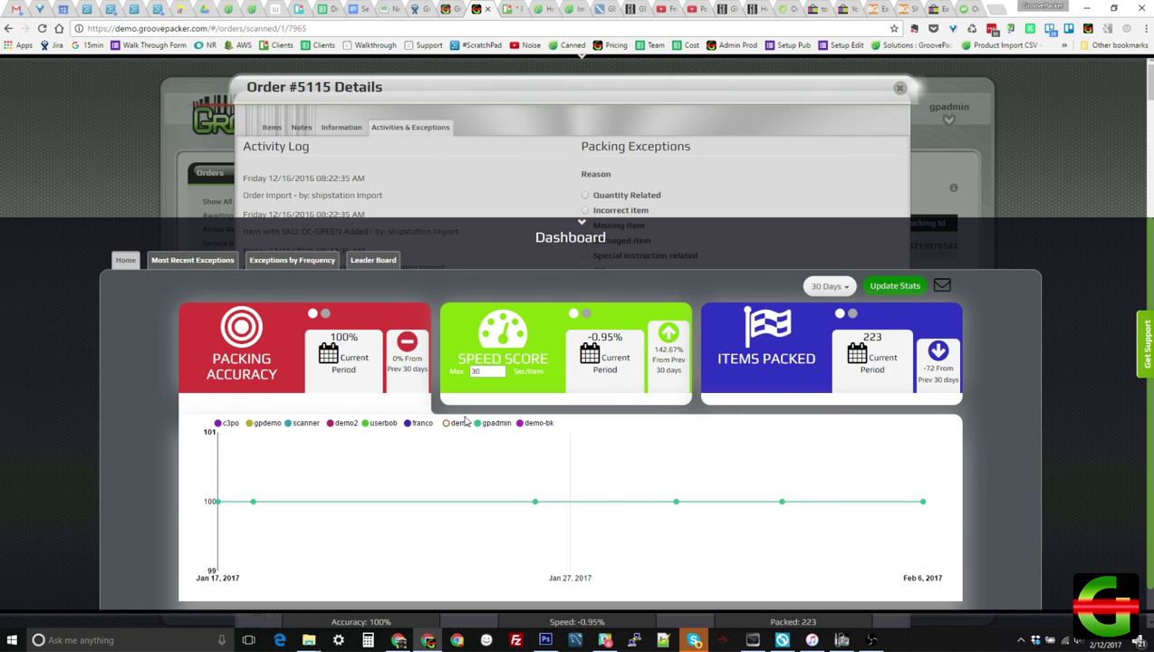
Step: Chart Speed Score, then Items Packed per user, and read the CSV export tip
click(541, 378)
click(784, 384)
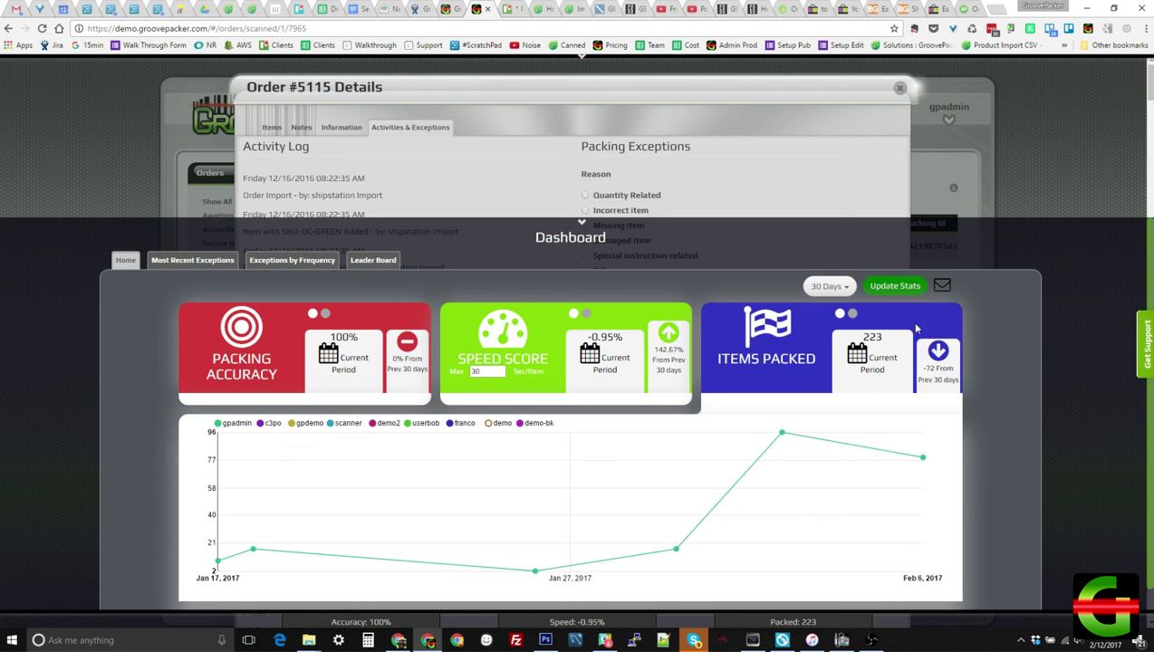
mouse_move(942, 293)
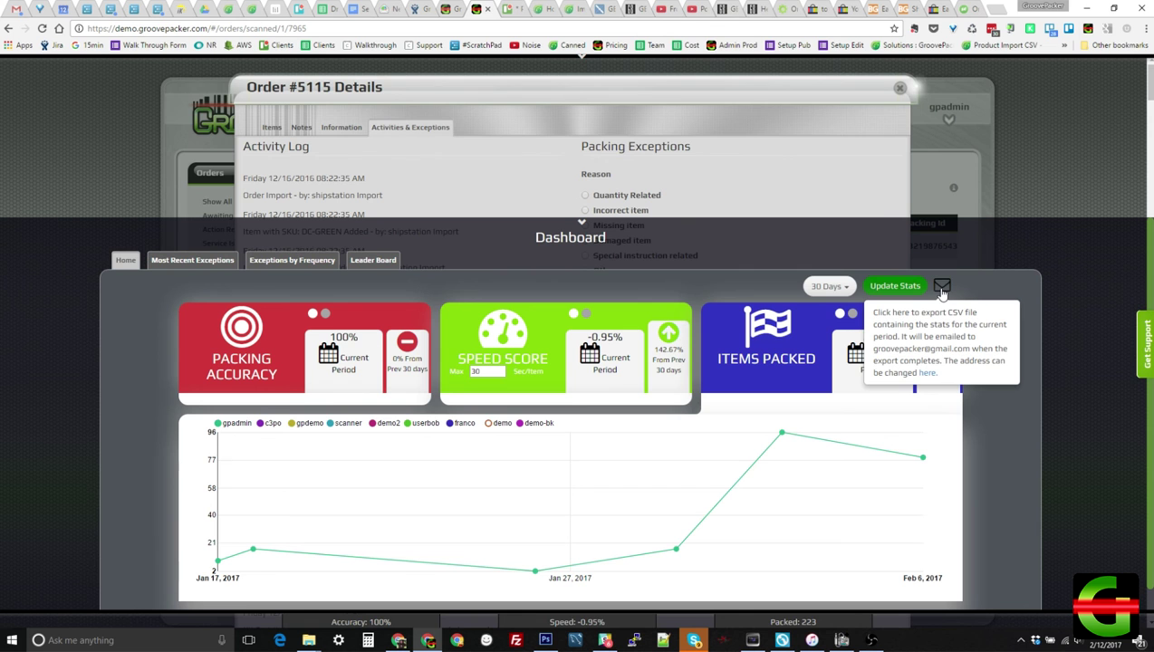